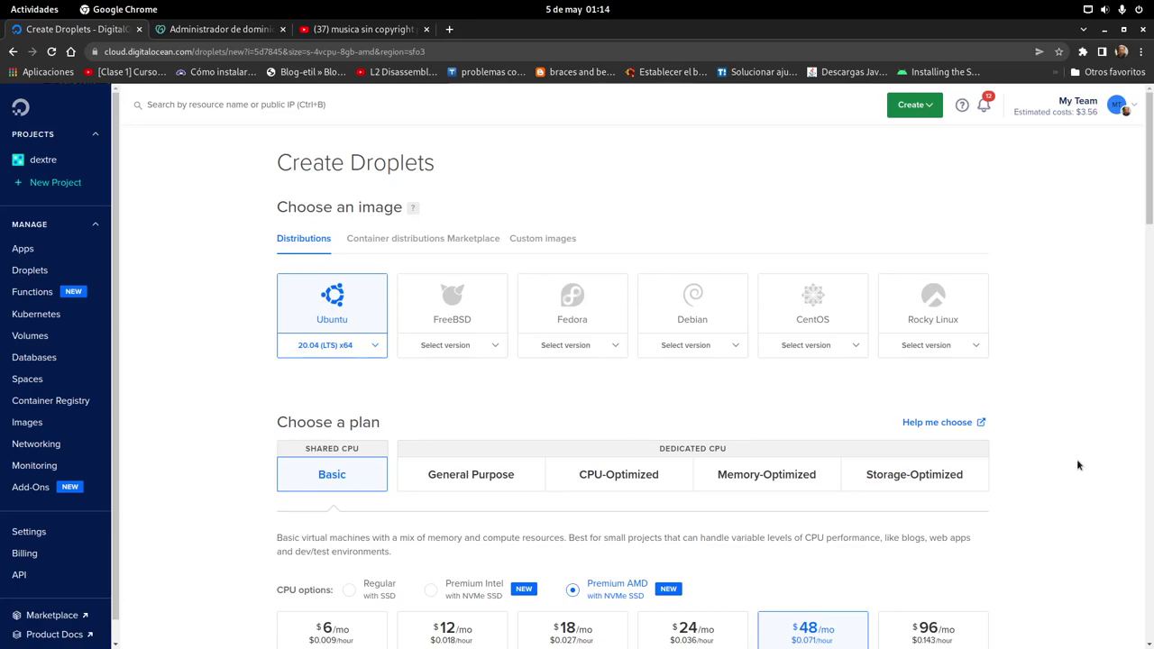
# - Choose the Fedora 35 x64 image and the Basic $6/mo plan with the Premium Intel CPU option
pyautogui.click(615, 347)
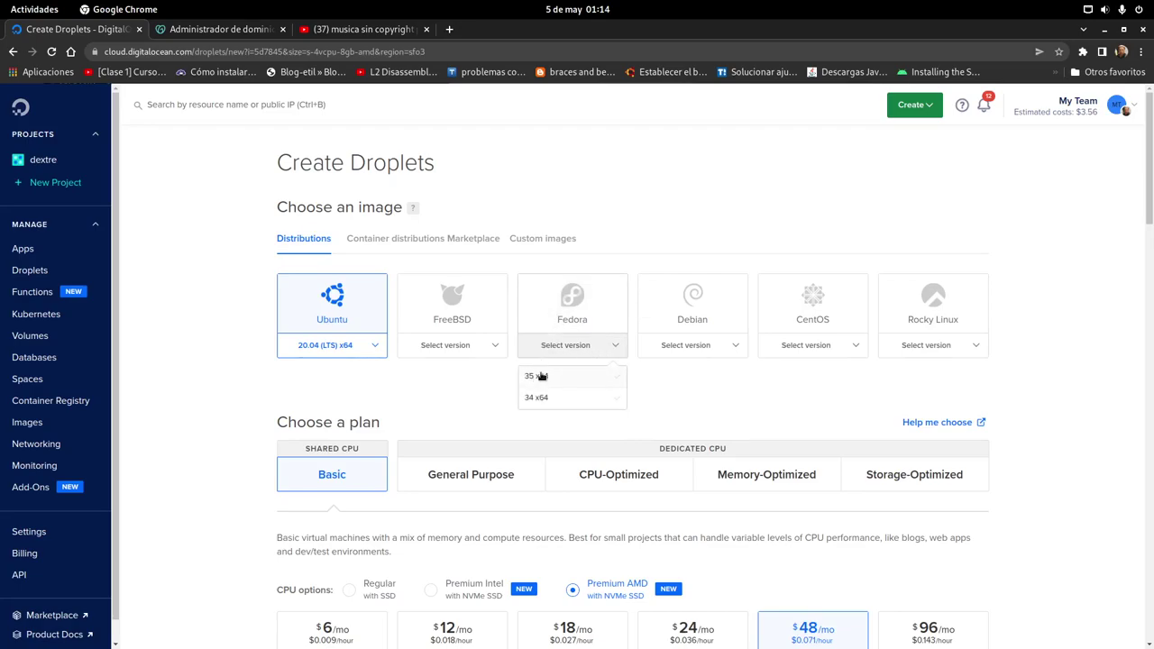
pyautogui.click(540, 375)
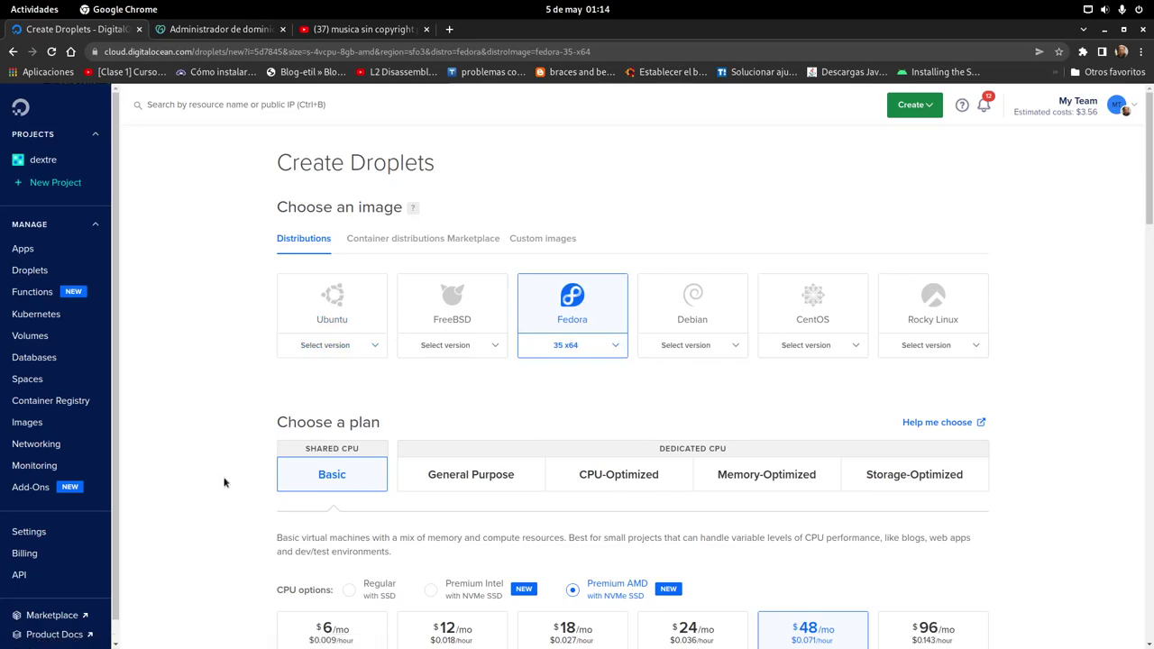
pyautogui.scroll(-5, 226, 478)
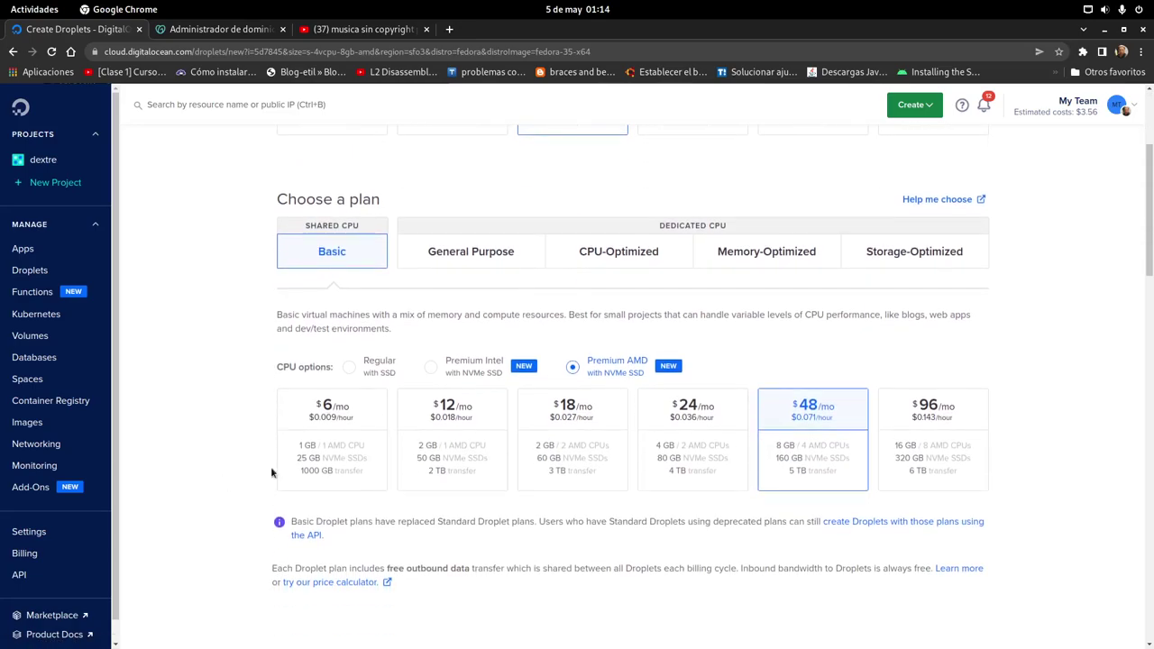
pyautogui.click(326, 417)
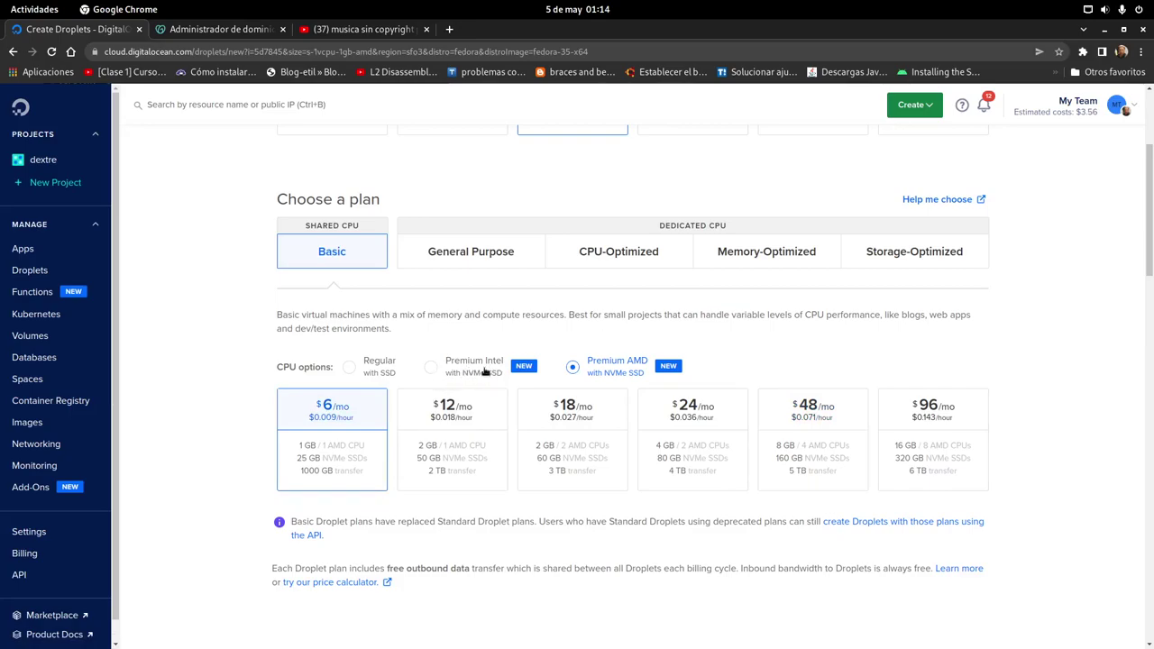
pyautogui.click(432, 371)
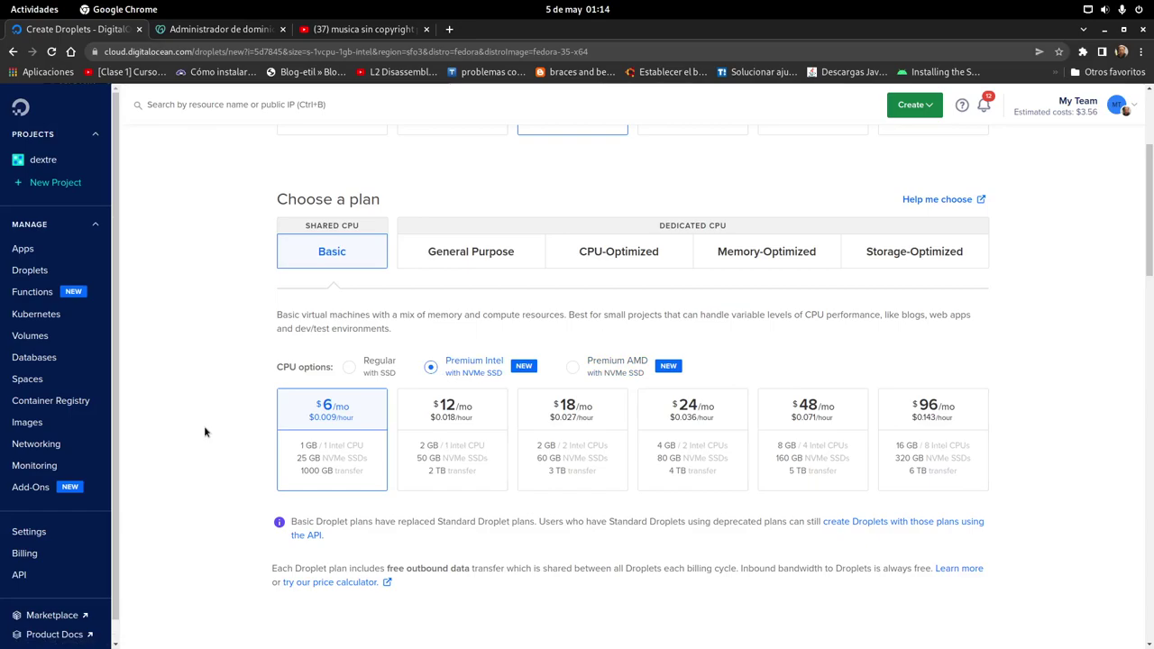
# - Set the datacenter region to New York 1 and select the first individual SSH key listed for authentication
pyautogui.scroll(-2, 204, 425)
pyautogui.scroll(-8, 205, 432)
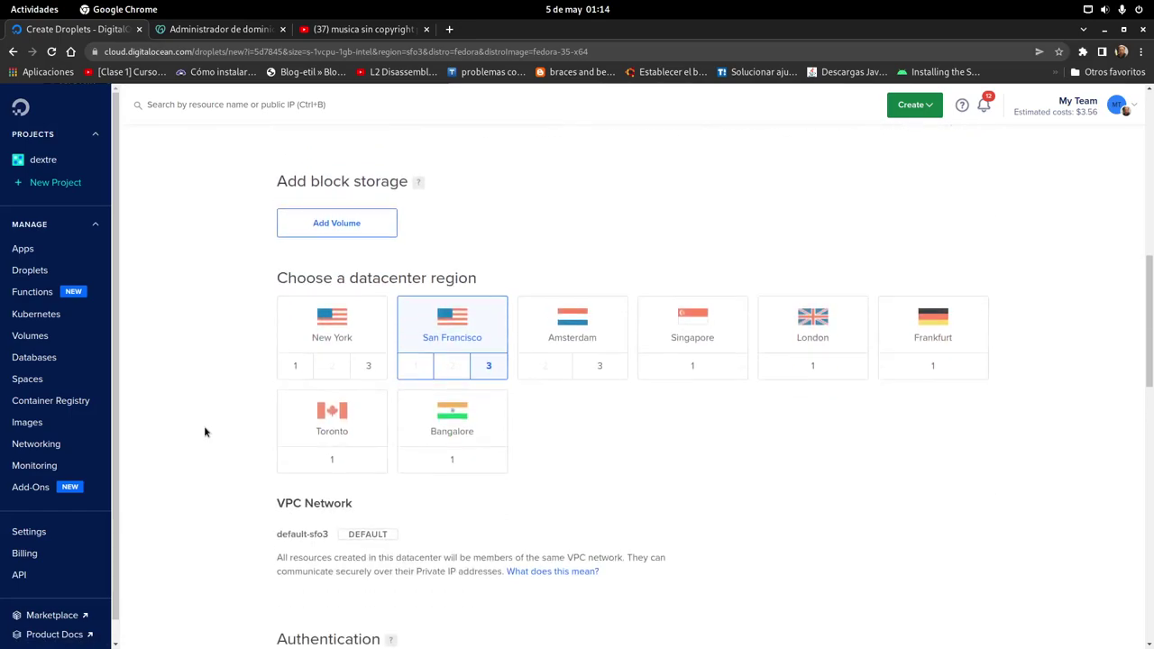
pyautogui.click(288, 366)
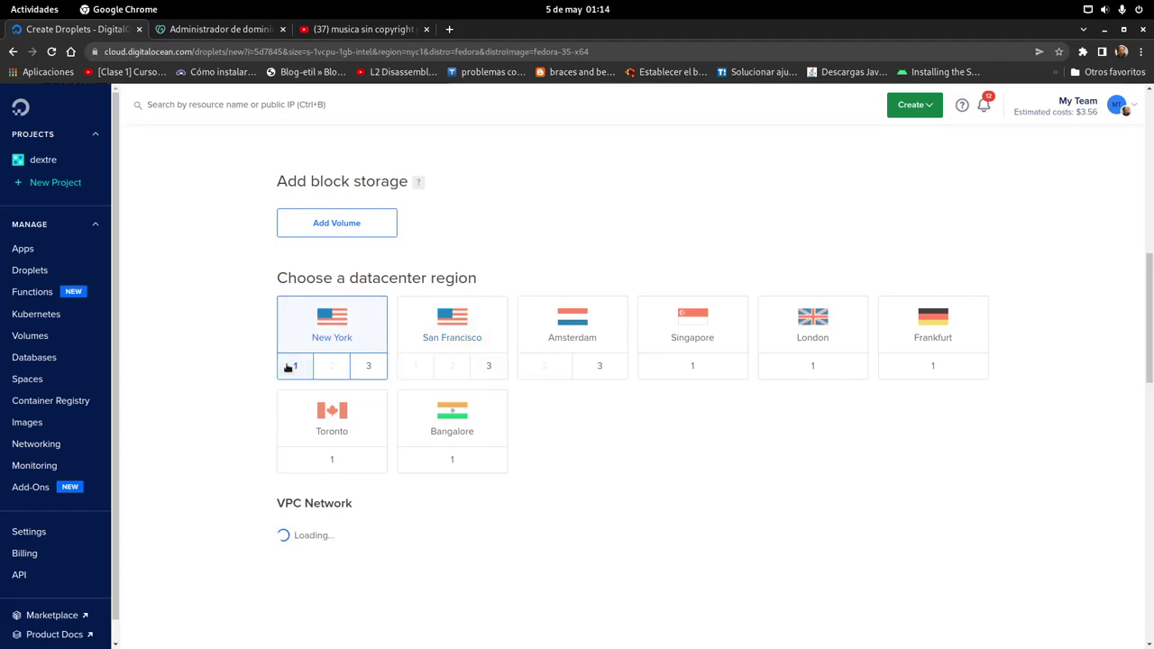
pyautogui.scroll(-5, 216, 412)
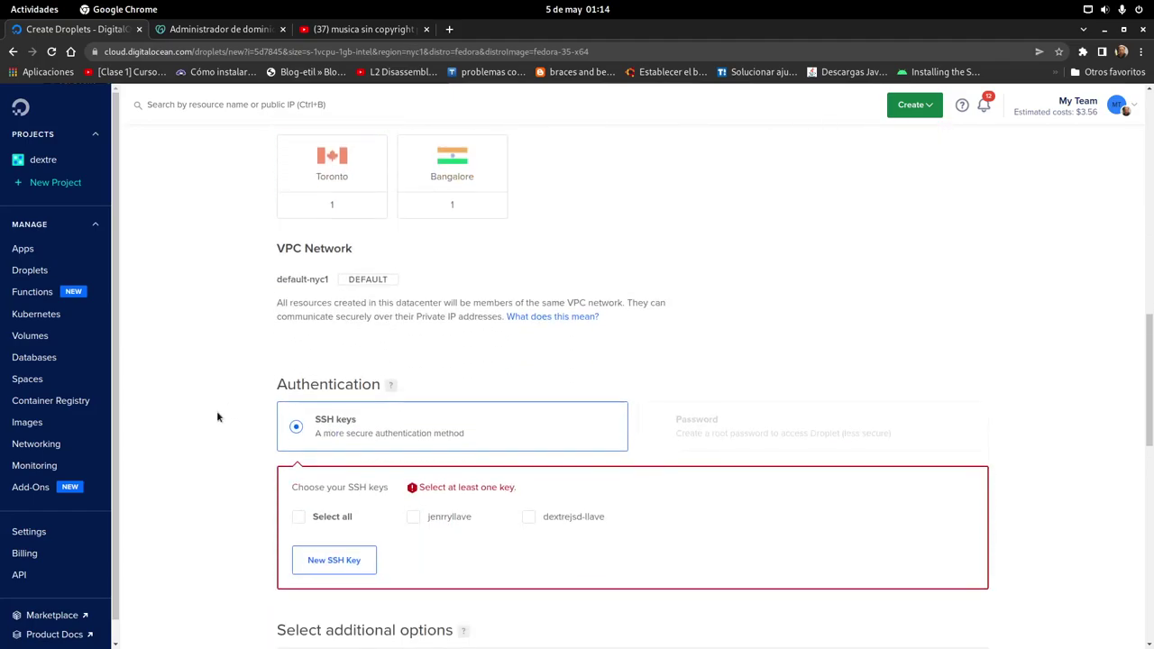
pyautogui.scroll(-3, 216, 416)
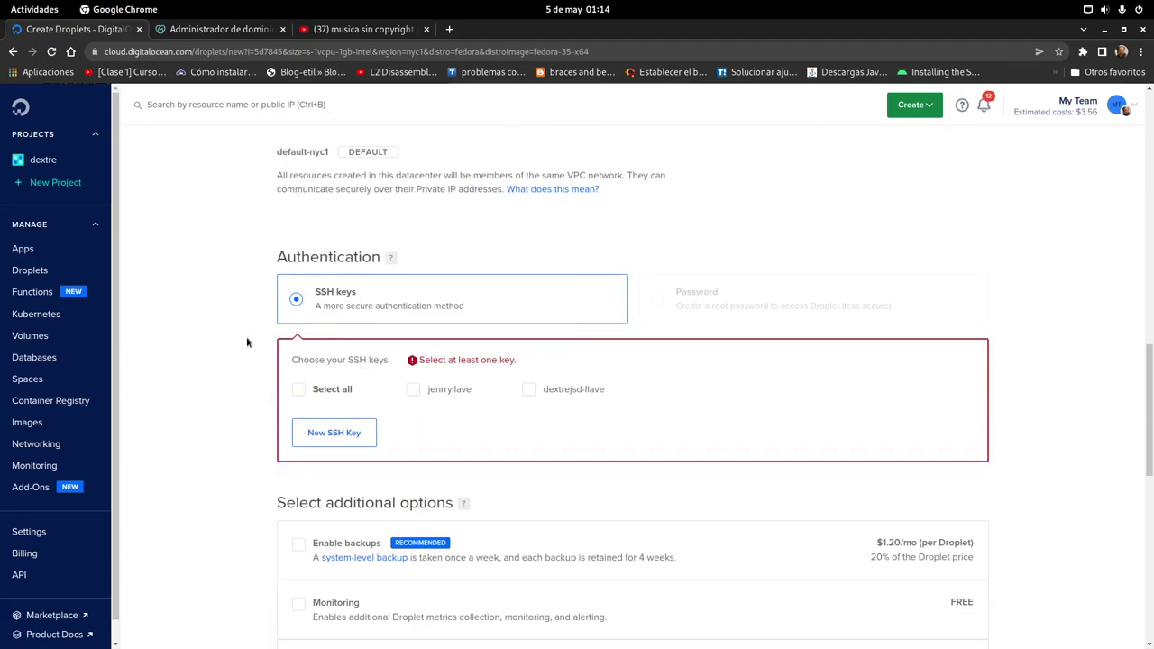
pyautogui.click(412, 388)
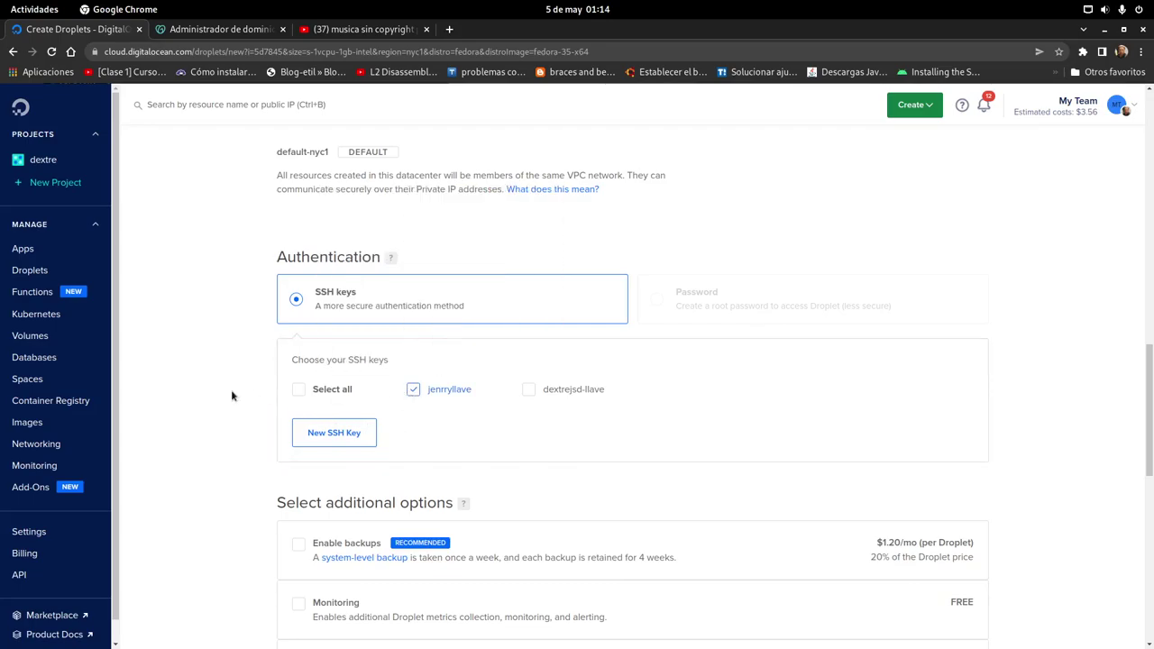
# - Replace the default droplet hostname with navidrome-test1
pyautogui.scroll(-5, 231, 395)
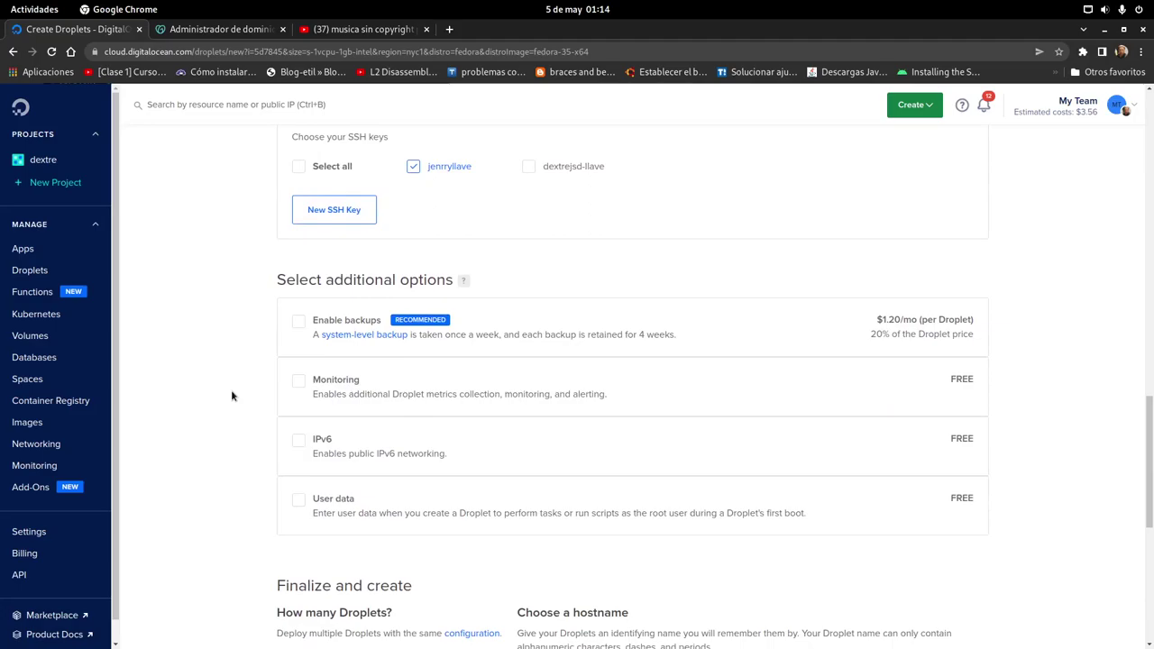
pyautogui.scroll(-5, 231, 395)
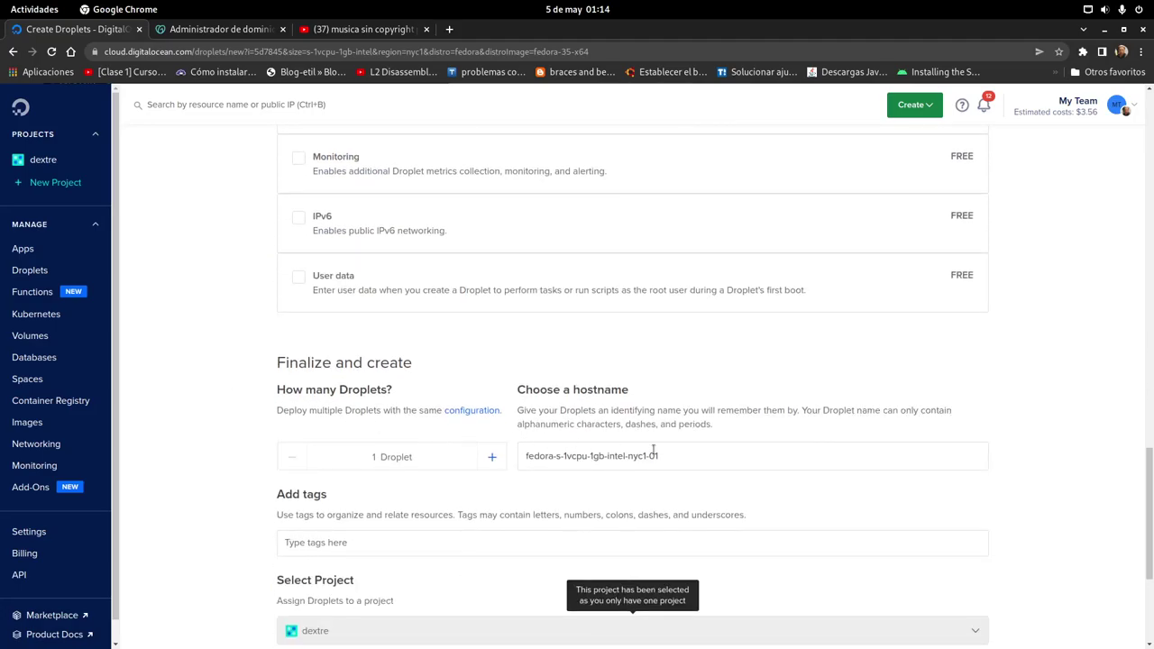
pyautogui.click(698, 458)
pyautogui.press('BackSpace')
pyautogui.press('BackSpace')
pyautogui.press('BackSpace')
pyautogui.press('BackSpace')
pyautogui.press('BackSpace')
pyautogui.press('BackSpace')
pyautogui.press('BackSpace')
pyautogui.press('BackSpace')
pyautogui.press('BackSpace')
pyautogui.press('BackSpace')
pyautogui.press('BackSpace')
pyautogui.press('BackSpace')
pyautogui.press('BackSpace')
pyautogui.press('BackSpace')
pyautogui.press('BackSpace')
pyautogui.press('BackSpace')
pyautogui.press('BackSpace')
pyautogui.press('BackSpace')
pyautogui.press('BackSpace')
pyautogui.press('BackSpace')
pyautogui.press('BackSpace')
pyautogui.press('BackSpace')
pyautogui.press('BackSpace')
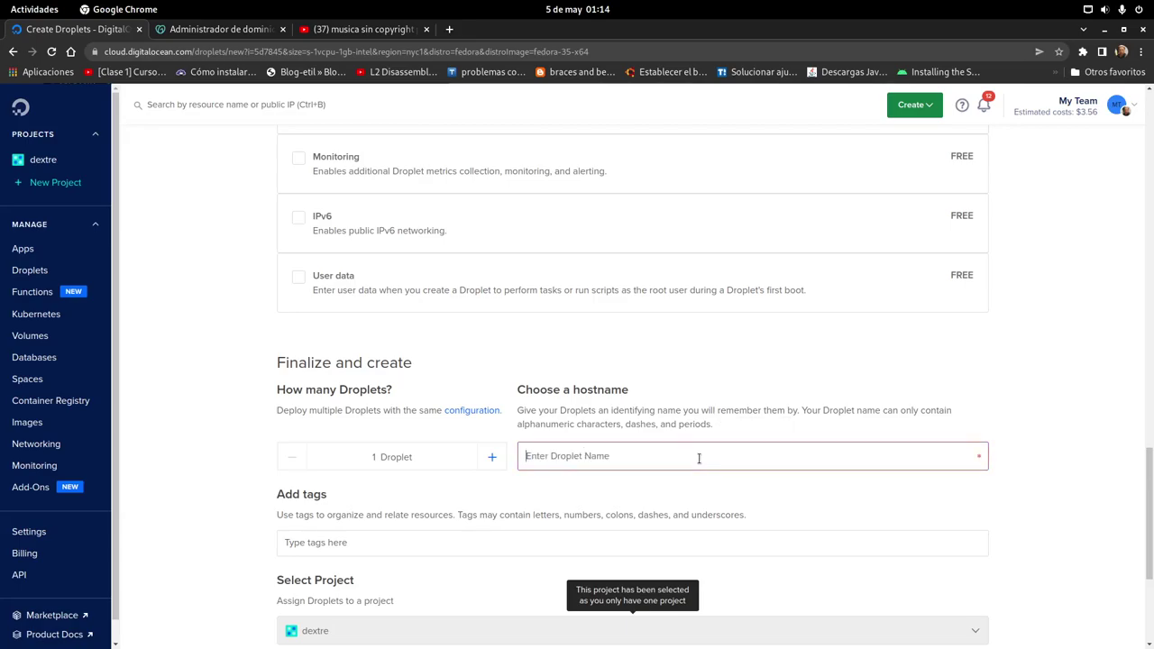
pyautogui.write('navidrome-test')
pyautogui.write('1-')
pyautogui.press('BackSpace')
# - Copy the hostname and add it as the droplet's tag, navidrome-test1
pyautogui.scroll(-1, 698, 458)
pyautogui.moveTo(598, 423); pyautogui.dragTo(526, 427)
pyautogui.hotkey('ctrl', 'c')
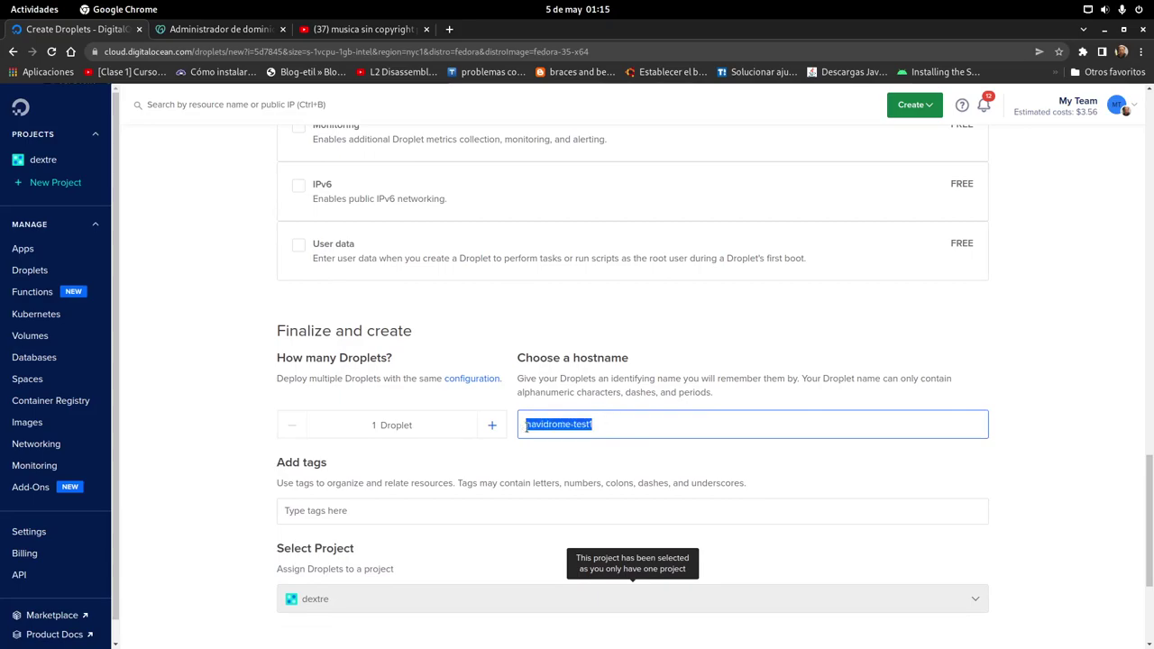
pyautogui.click(332, 510)
pyautogui.hotkey('ctrl', 'v')
pyautogui.press('Return')
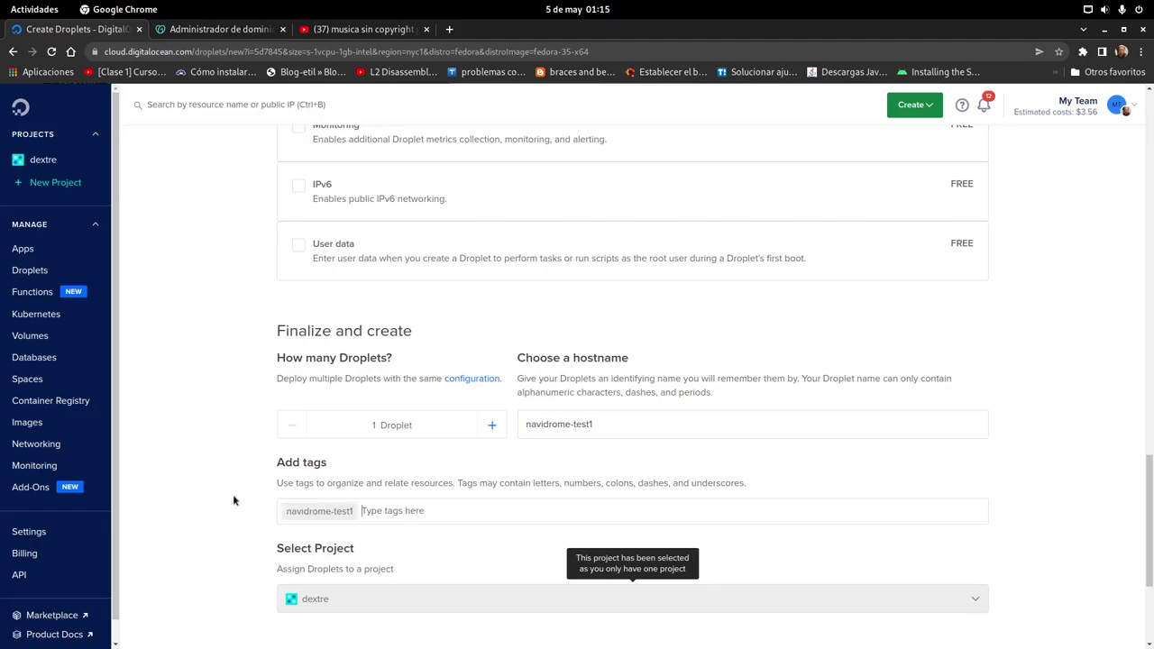
# - Review the chosen image, plan, region, options, hostname and tag across the whole droplet creation form
pyautogui.scroll(-3, 233, 500)
pyautogui.scroll(4, 232, 500)
pyautogui.scroll(10, 232, 501)
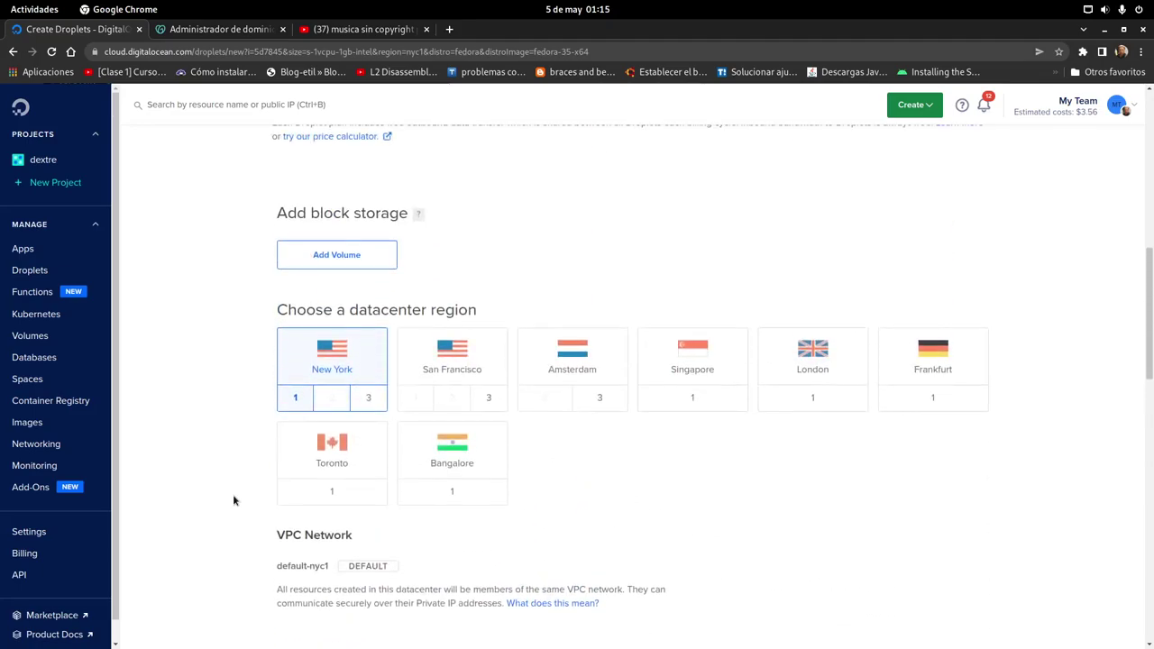
pyautogui.scroll(7, 233, 498)
pyautogui.scroll(2, 232, 494)
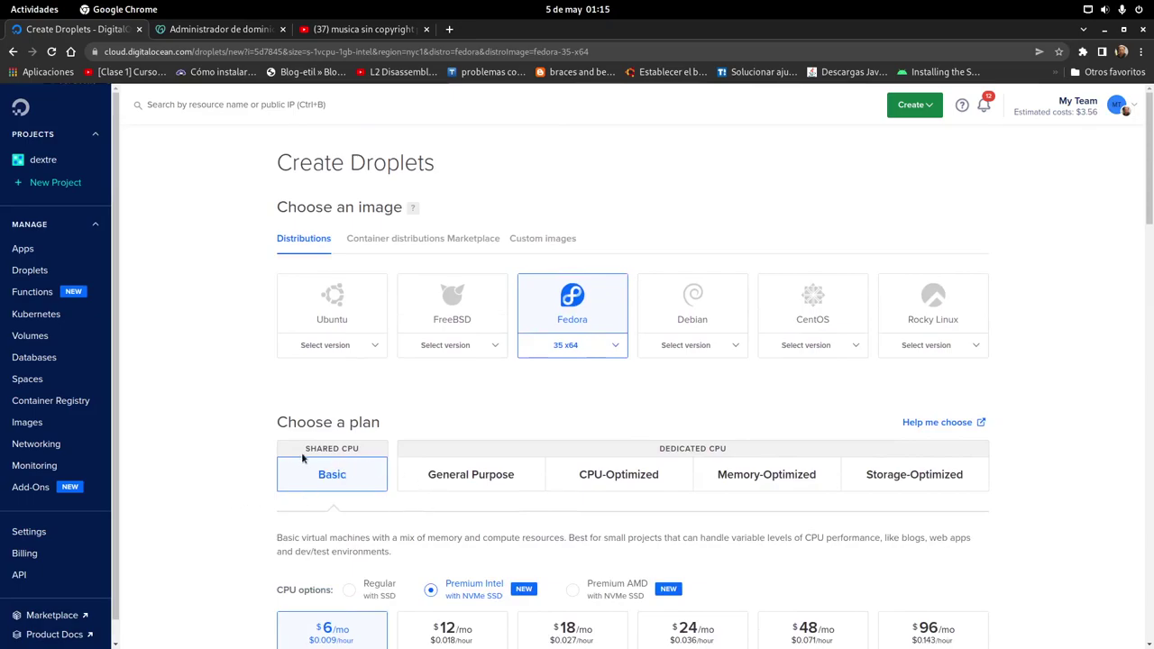
pyautogui.scroll(-2, 228, 430)
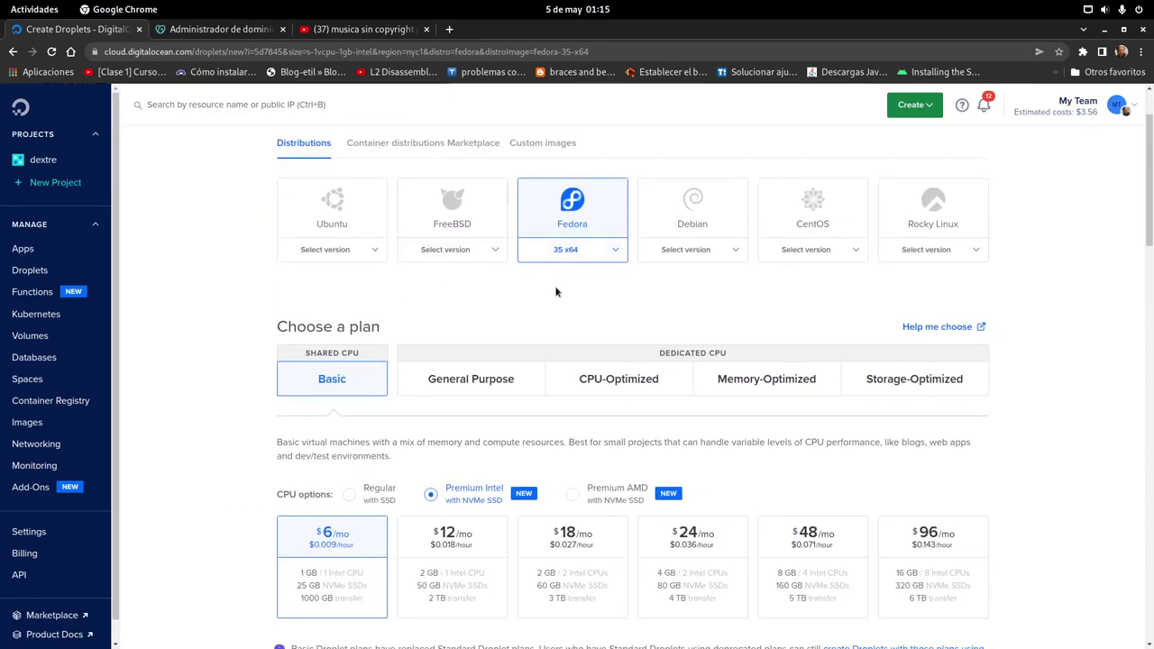
pyautogui.scroll(-10, 257, 370)
pyautogui.scroll(-5, 241, 371)
pyautogui.scroll(-19, 241, 369)
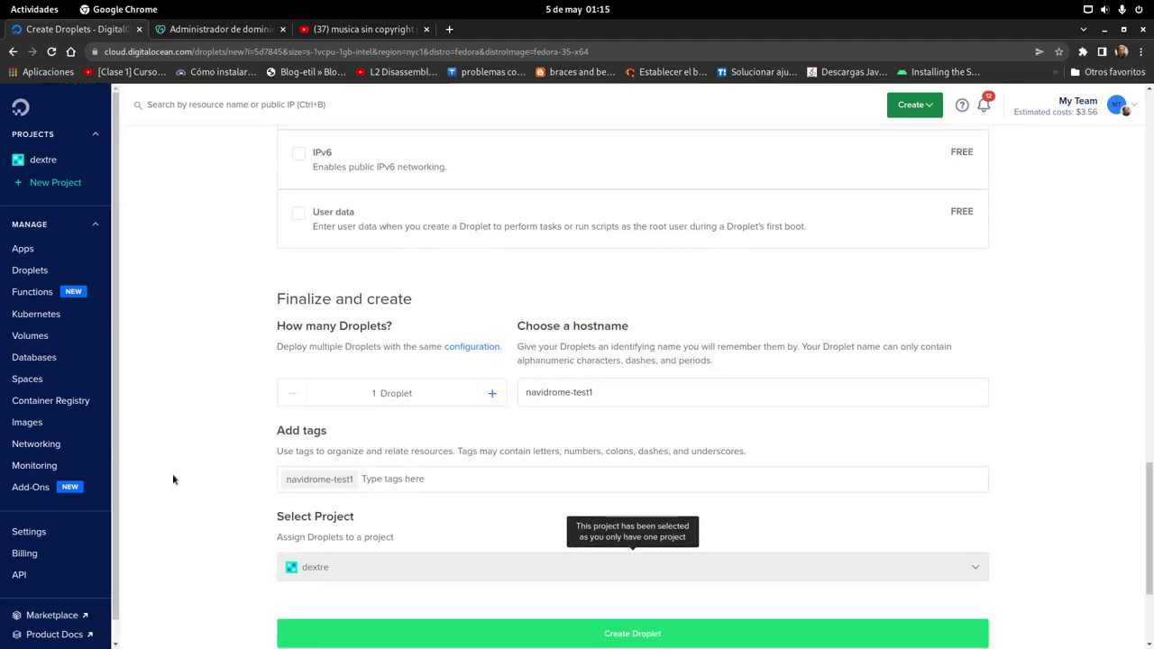
pyautogui.scroll(-3, 168, 472)
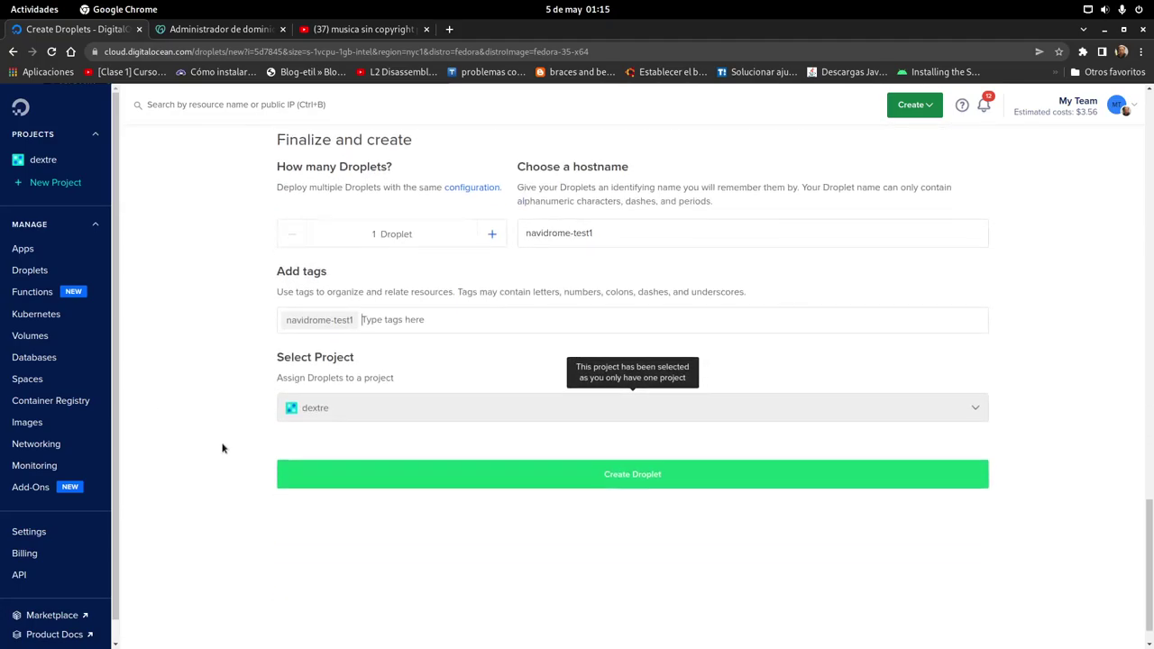
# - Create the droplet and open the navidrome-test1 details page to view its graphs
pyautogui.click(607, 480)
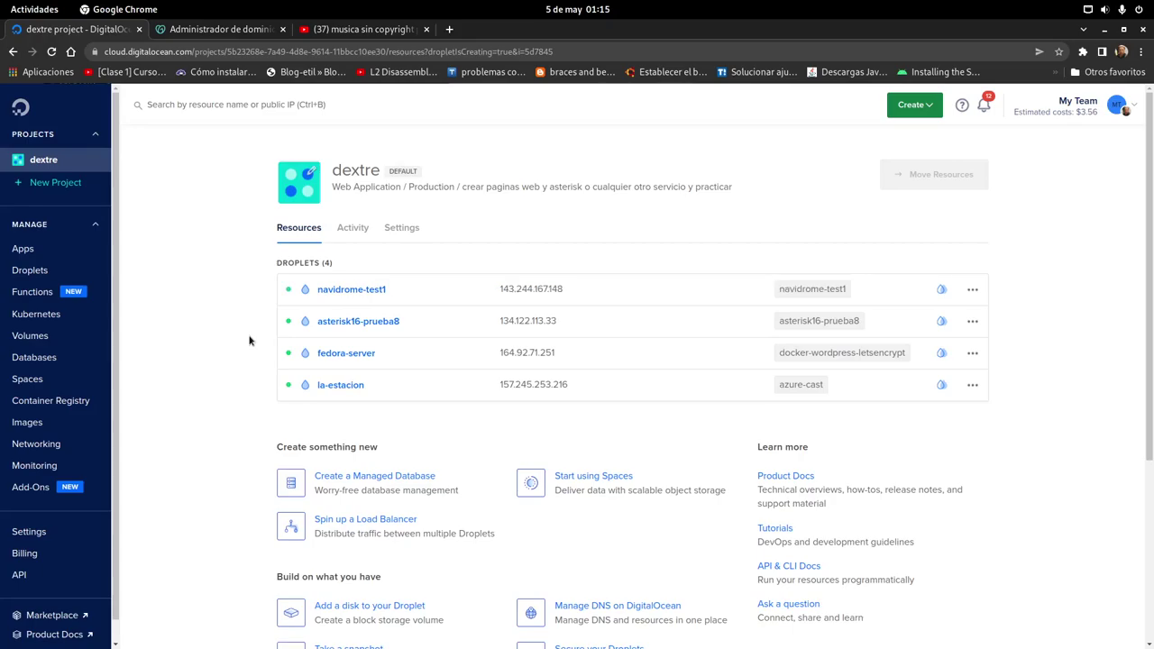
pyautogui.click(368, 286)
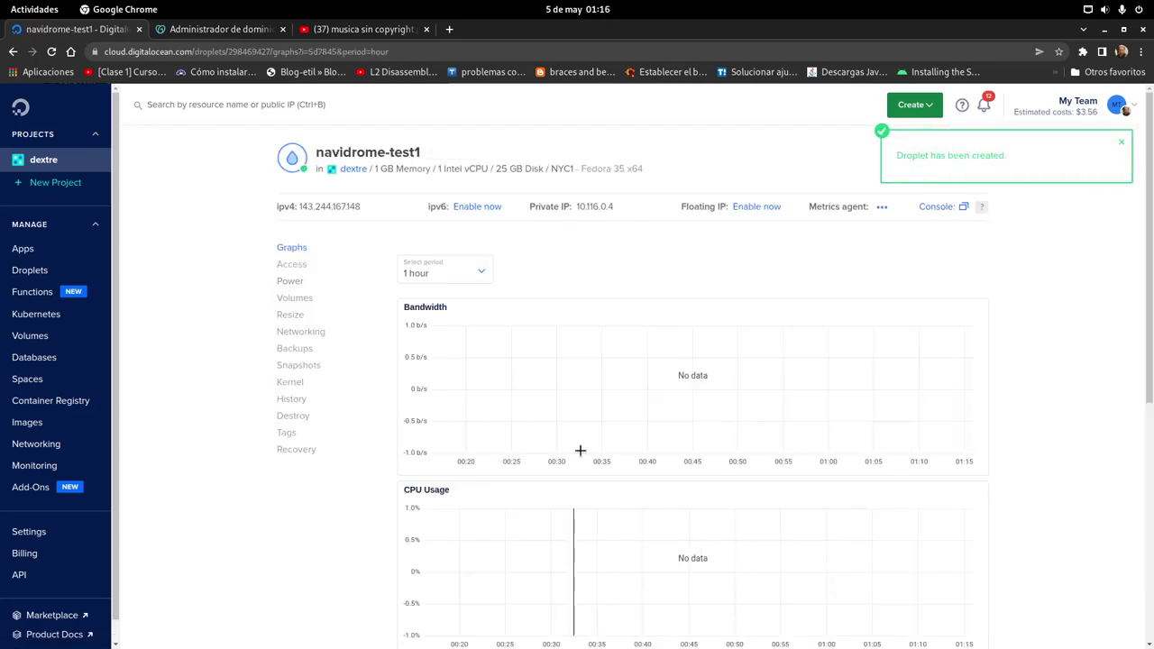
pyautogui.scroll(-3, 581, 432)
pyautogui.scroll(-2, 583, 408)
pyautogui.scroll(4, 583, 408)
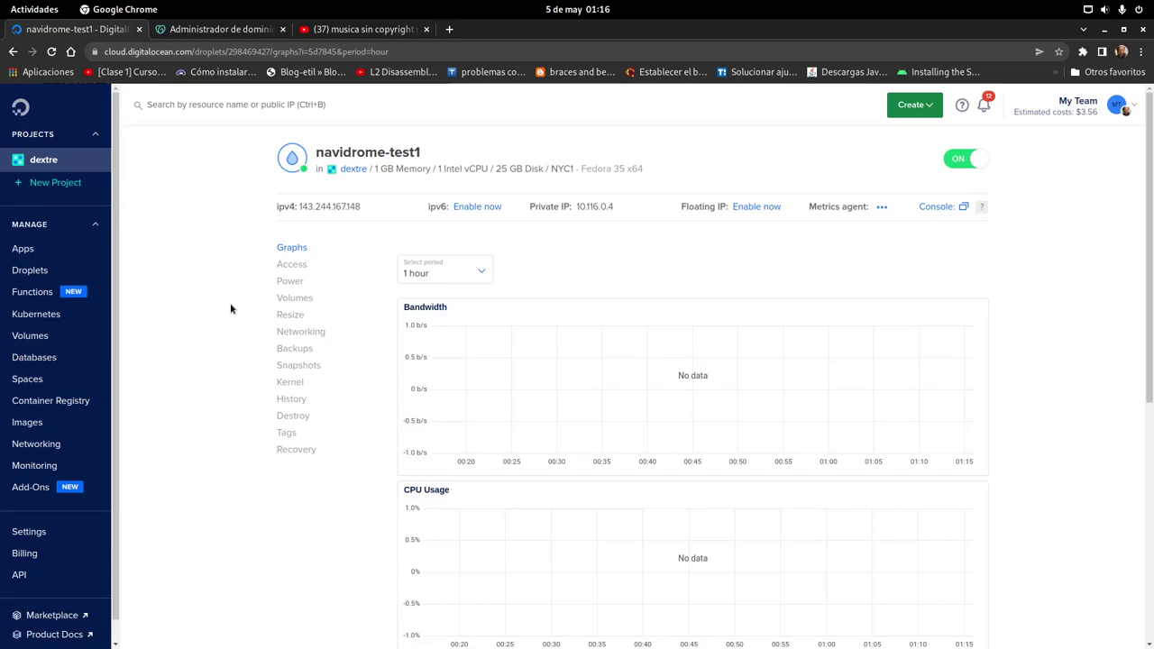
pyautogui.hotkey('alt', 'Tab')
pyautogui.hotkey('alt', 'Tab')
pyautogui.hotkey('alt', 'Tab')
pyautogui.hotkey('alt', 'Tab')
pyautogui.hotkey('alt', 'Tab')
pyautogui.hotkey('alt', 'Tab')
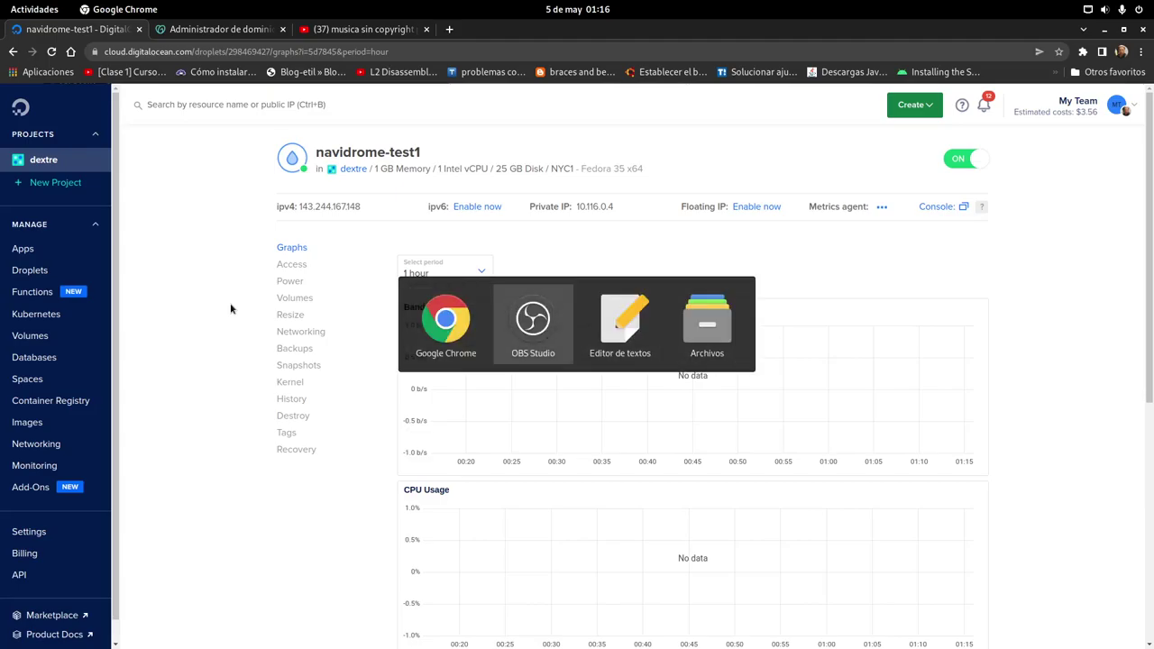
pyautogui.hotkey('alt', 'Tab')
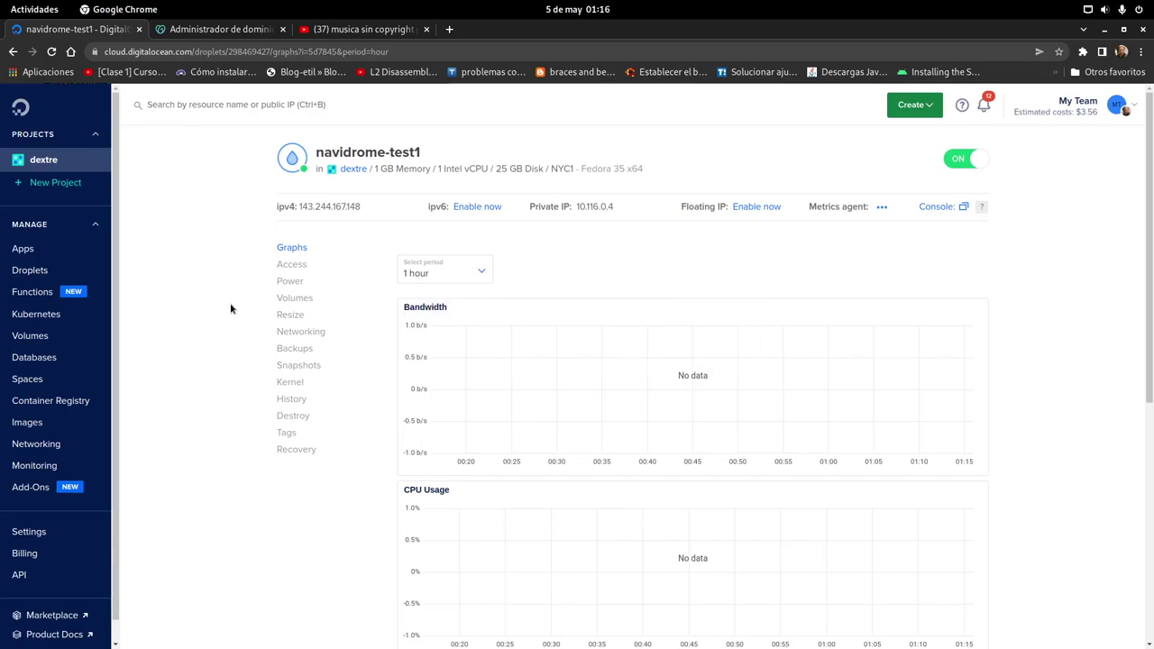
# - Open a new Terminal window, change to the llaves directory and clear the screen
pyautogui.hotkey('ctrl', 'alt', 't')
pyautogui.write('cd ll')
pyautogui.press('Tab')
pyautogui.press('Return')
pyautogui.hotkey('ctrl', 'l')
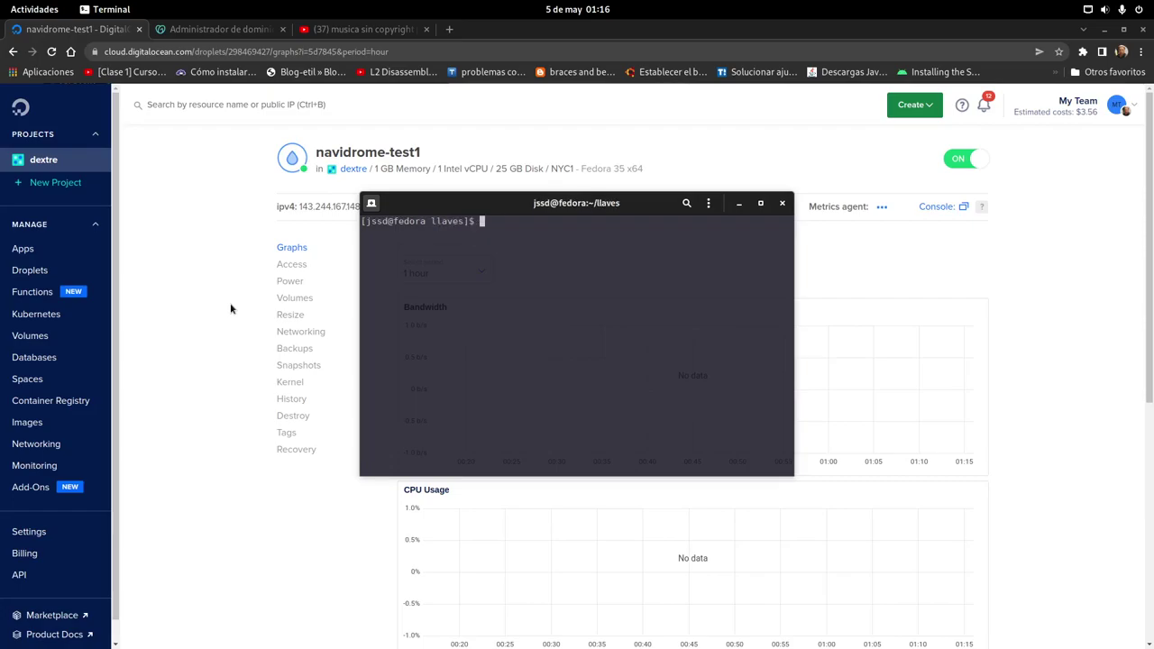
# - Run ssh with the private key file matching the selected SSH key, user root and port 22, using the droplet's copied IPv4 address
pyautogui.write('ssh -i jen')
pyautogui.press('Tab')
pyautogui.write('-l root -p 22')
pyautogui.moveTo(487, 208); pyautogui.dragTo(632, 231)
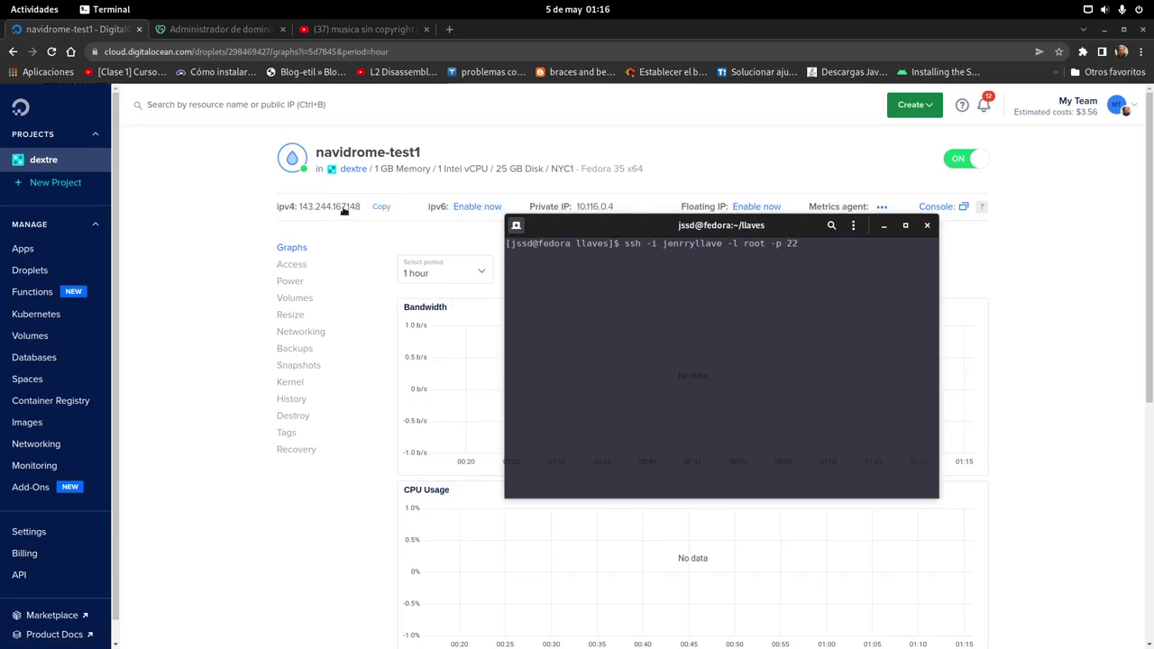
pyautogui.click(378, 208)
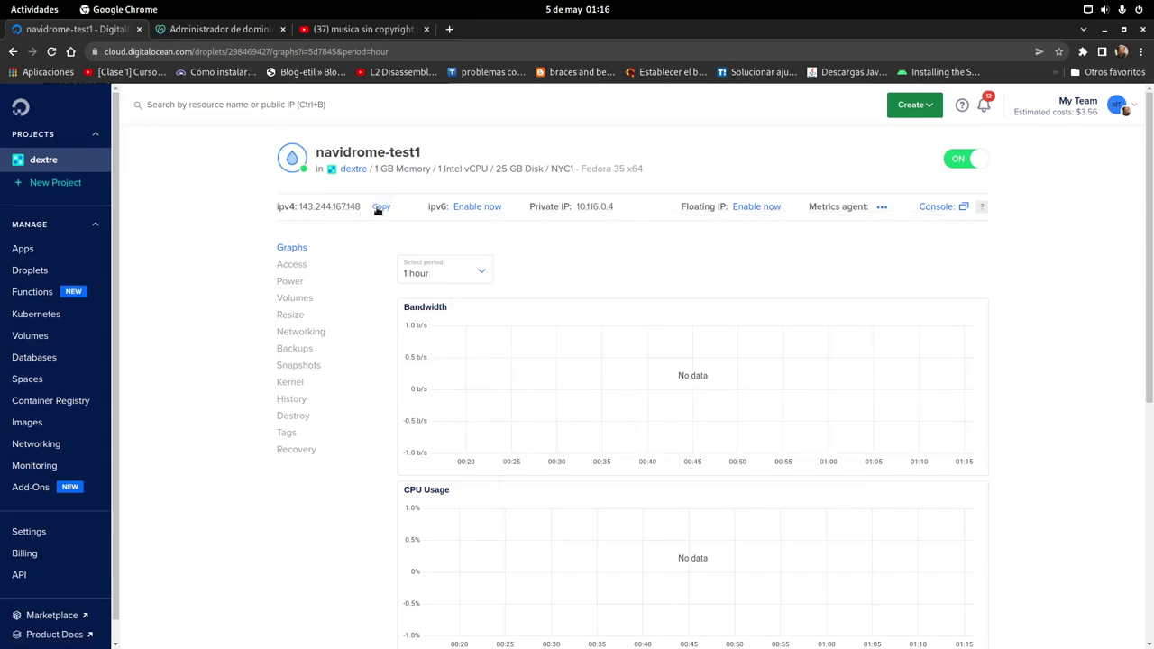
pyautogui.hotkey('alt', 'Tab')
pyautogui.rightClick(805, 242)
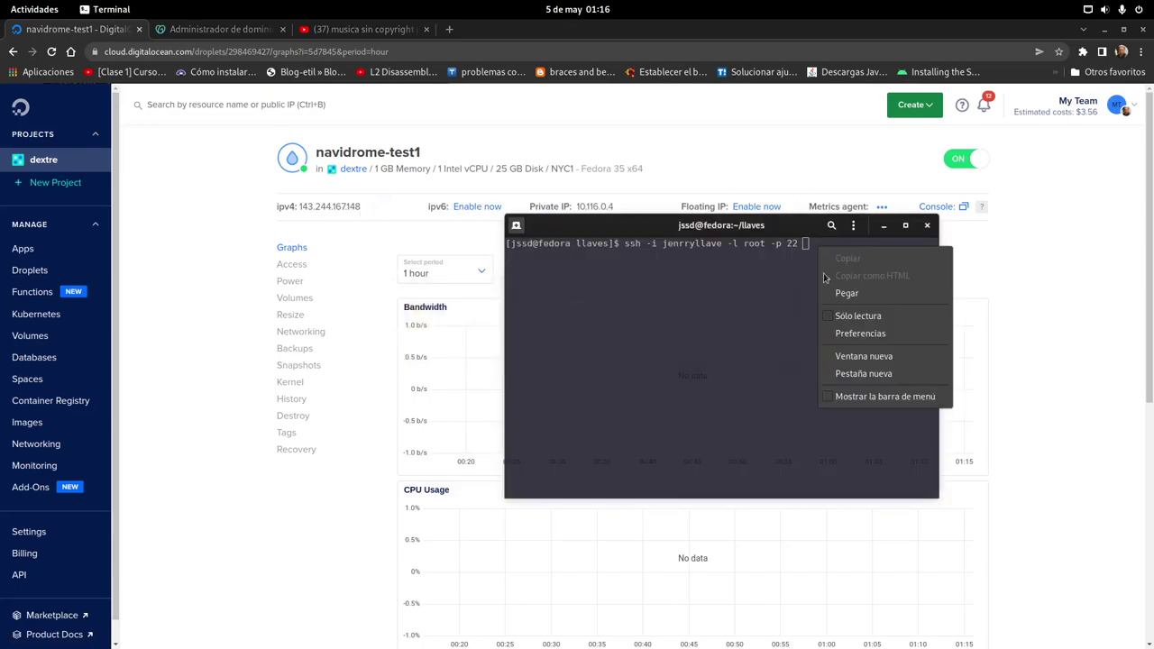
pyautogui.click(847, 294)
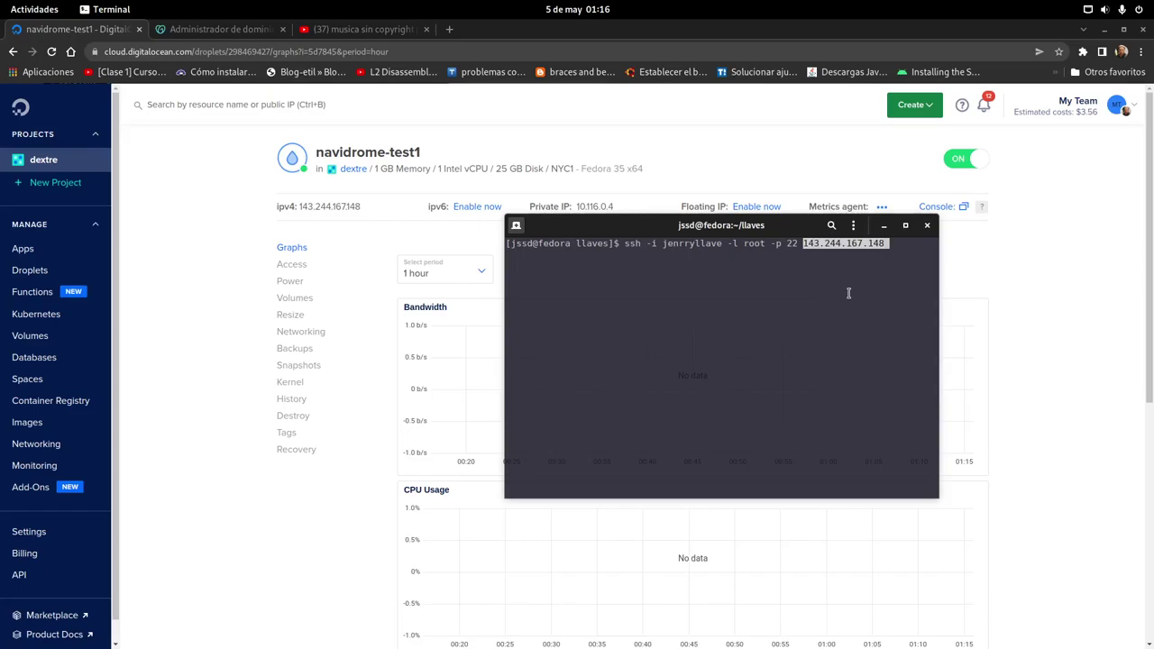
pyautogui.press('Right')
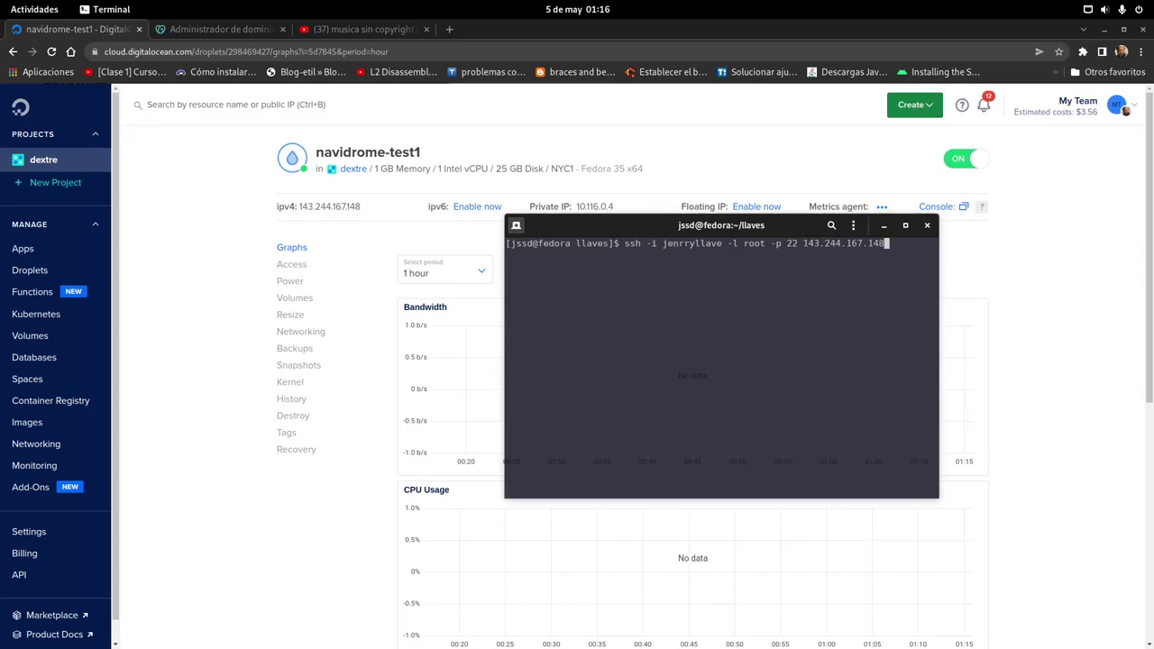
pyautogui.press('Return')
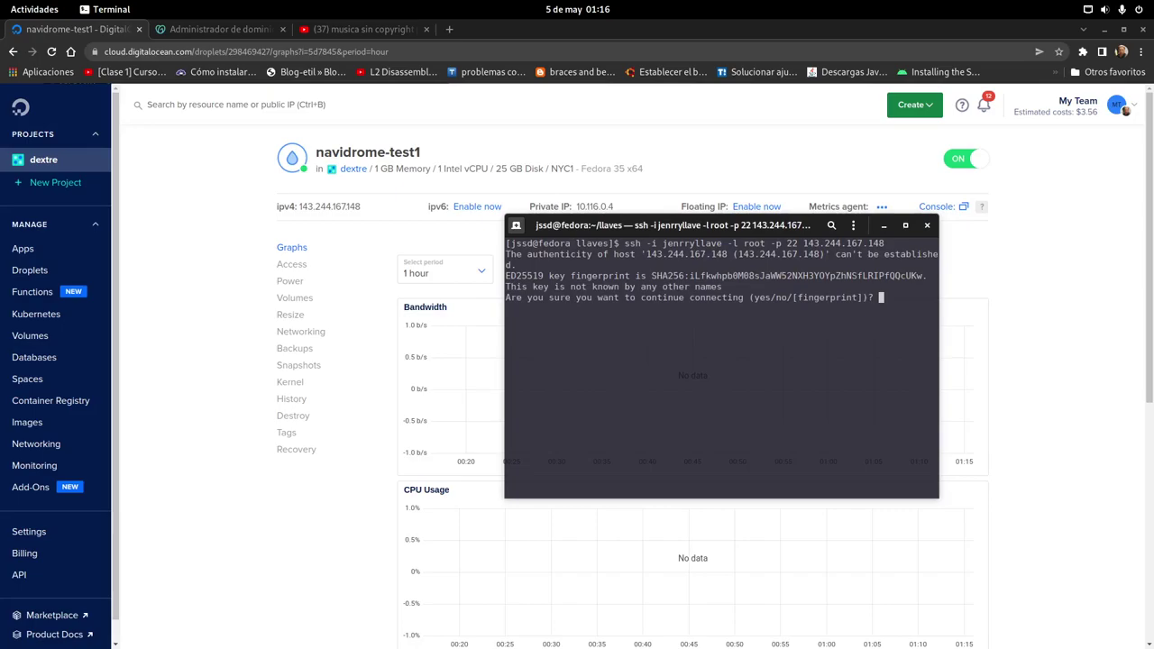
# - Accept the host's authenticity with yes, enter the SSH key passphrase to log in, and clear the terminal
pyautogui.write('yes')
pyautogui.press('Return')
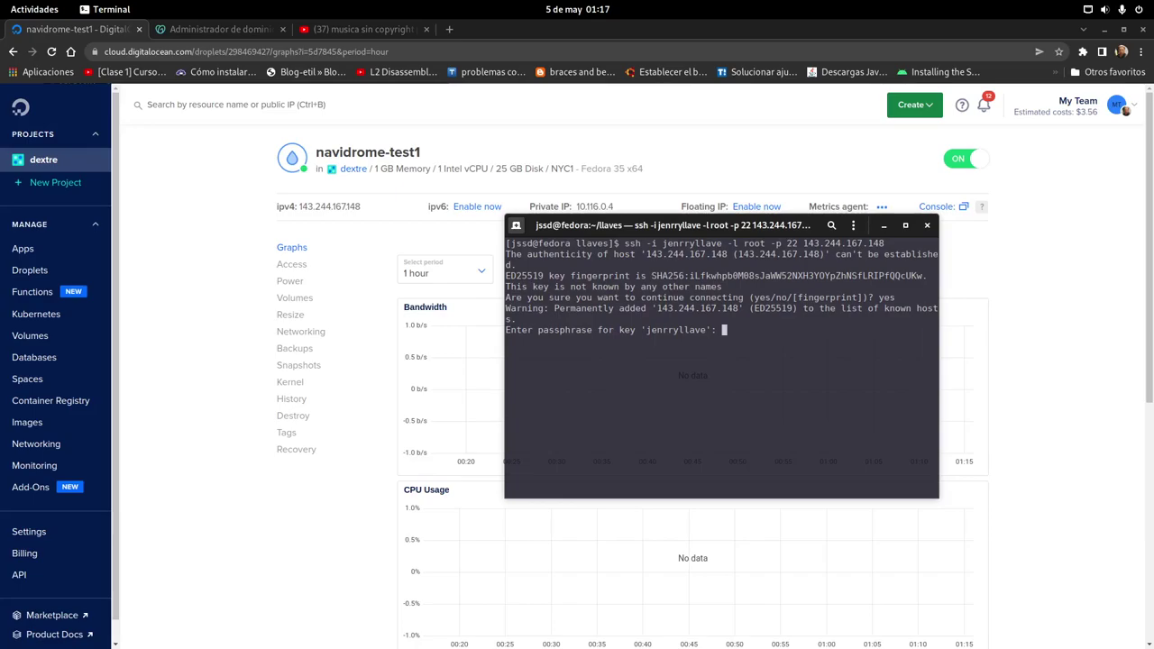
pyautogui.press('Return')
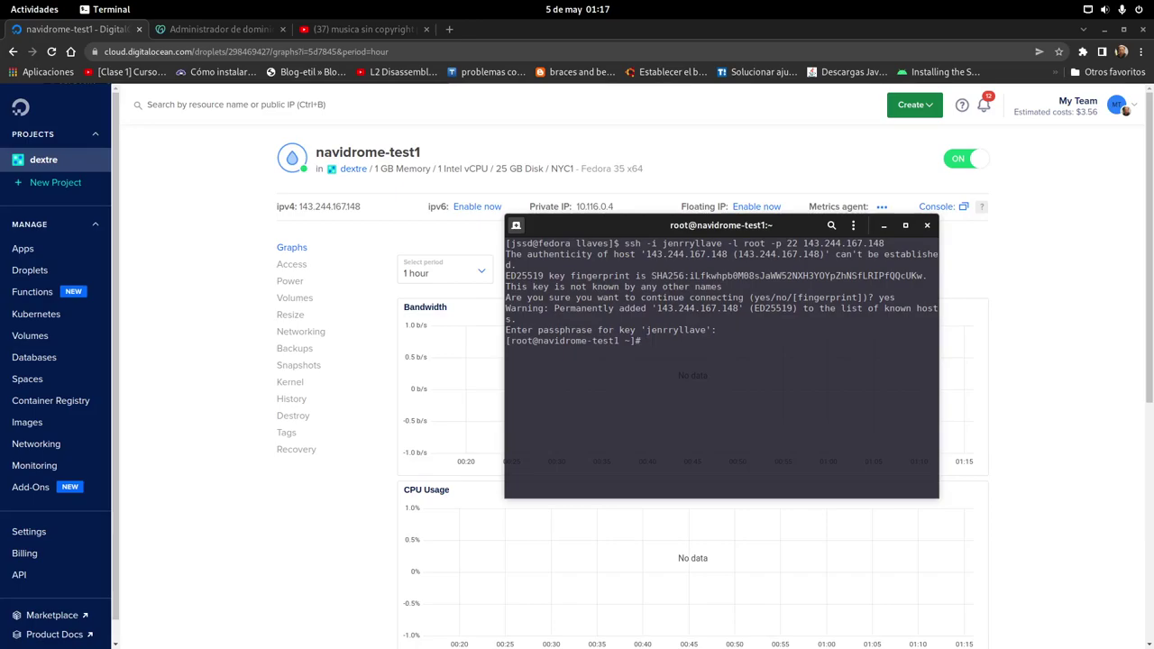
pyautogui.hotkey('ctrl', 'l')
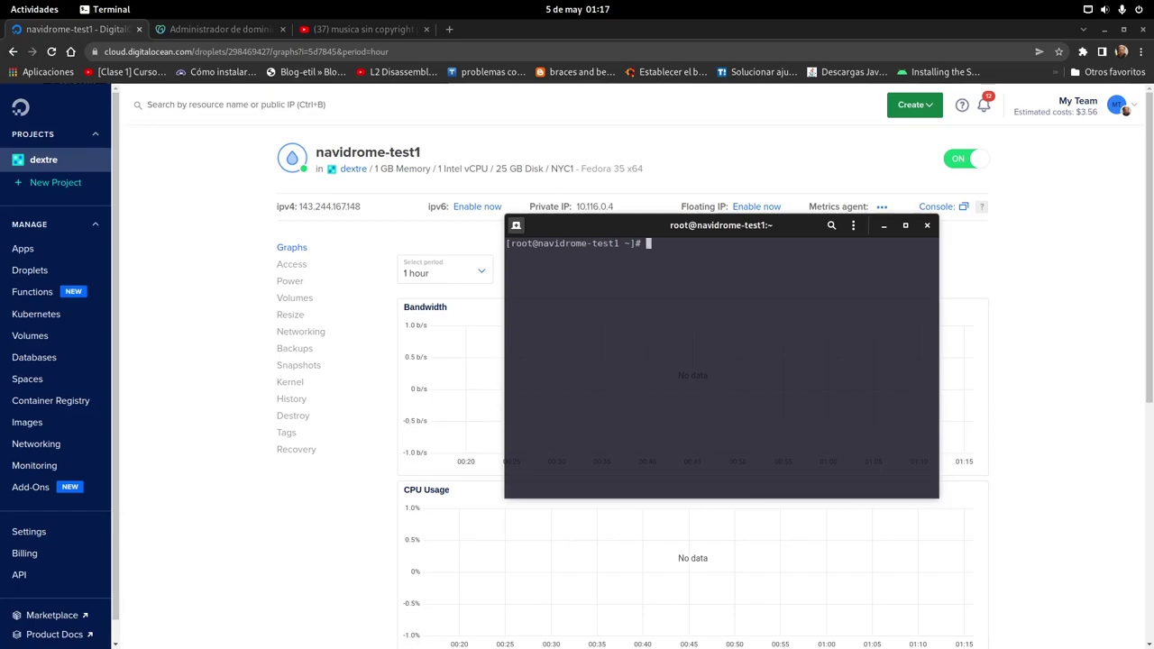
# - Switch to the text editor holding navidrone-docker-compose.yml and arrange it side by side with the Terminal window
pyautogui.moveTo(667, 225); pyautogui.dragTo(180, 83)
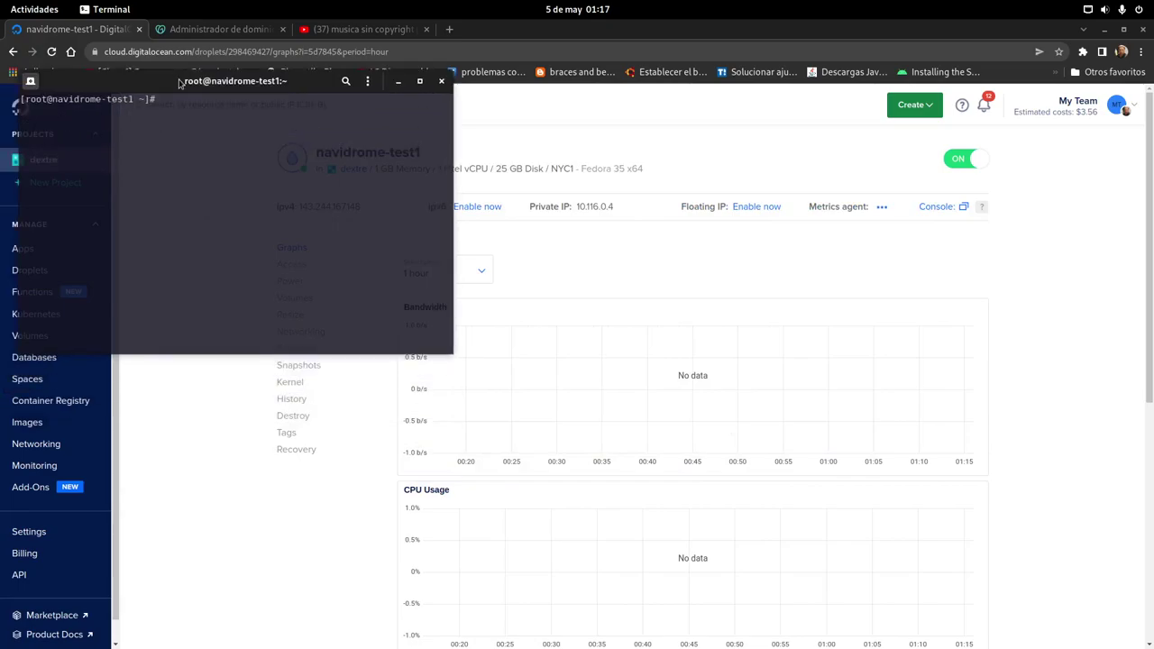
pyautogui.hotkey('alt', 'Tab')
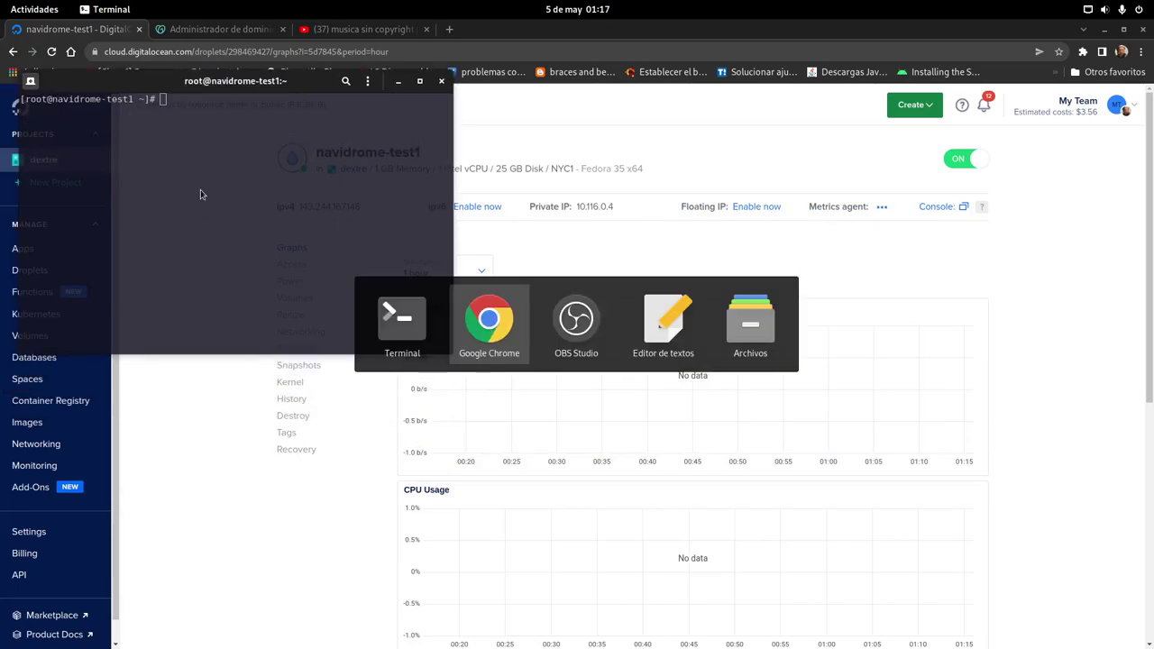
pyautogui.hotkey('alt', 'Tab')
pyautogui.hotkey('alt', 'Tab')
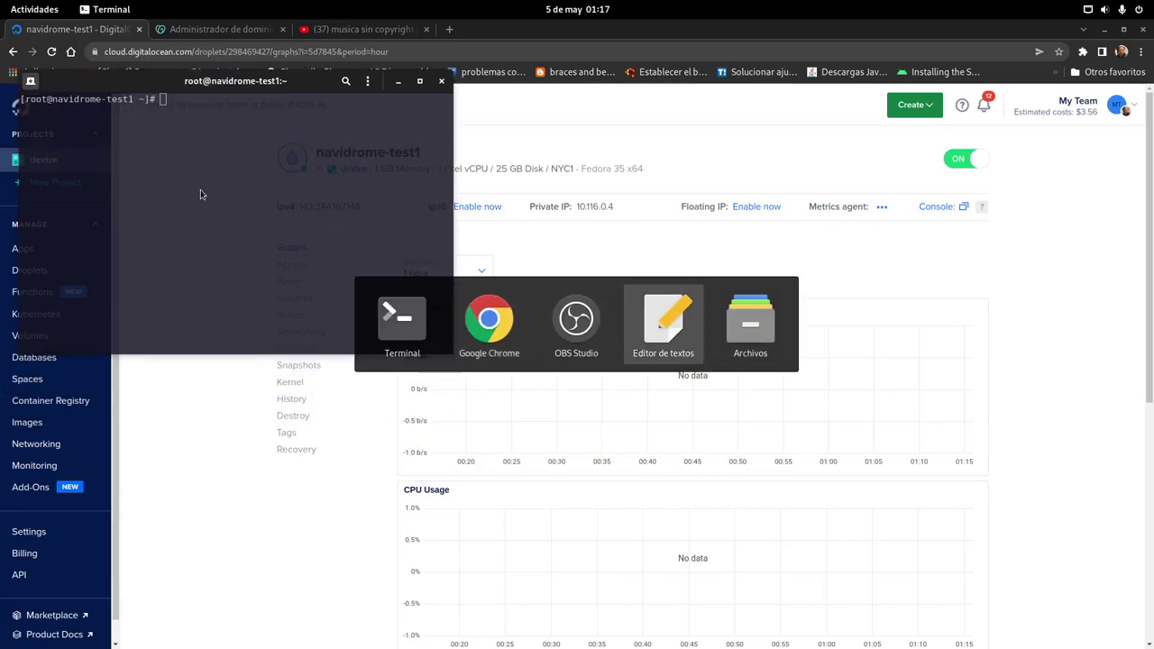
pyautogui.moveTo(168, 67); pyautogui.dragTo(810, 63)
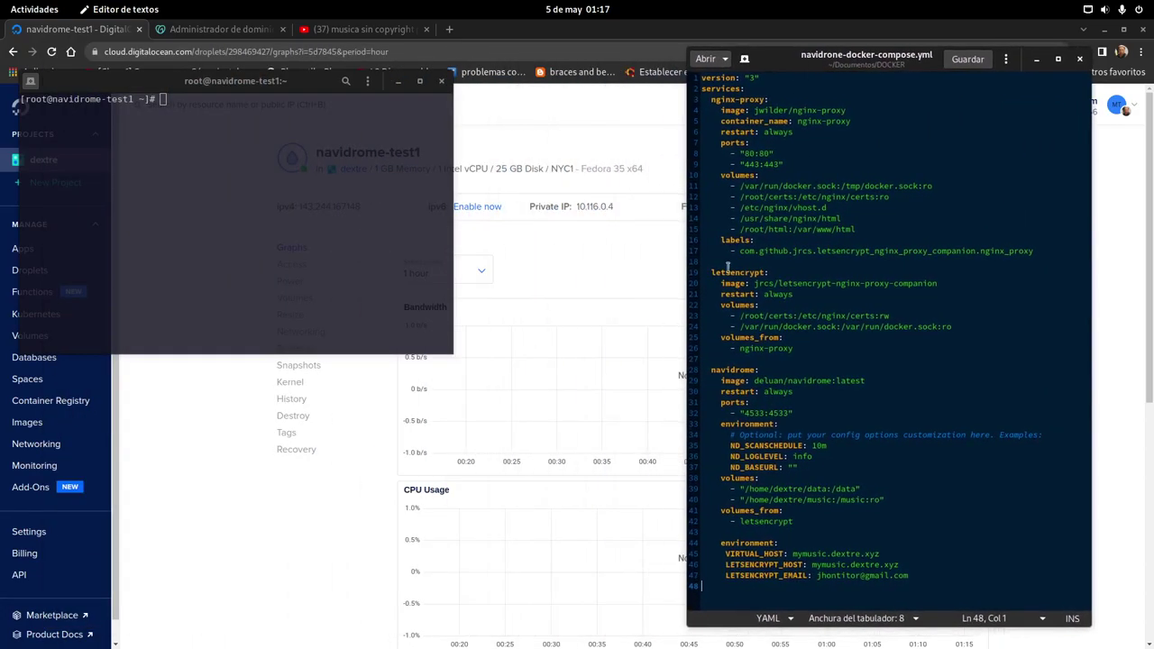
pyautogui.moveTo(214, 86); pyautogui.dragTo(338, 143)
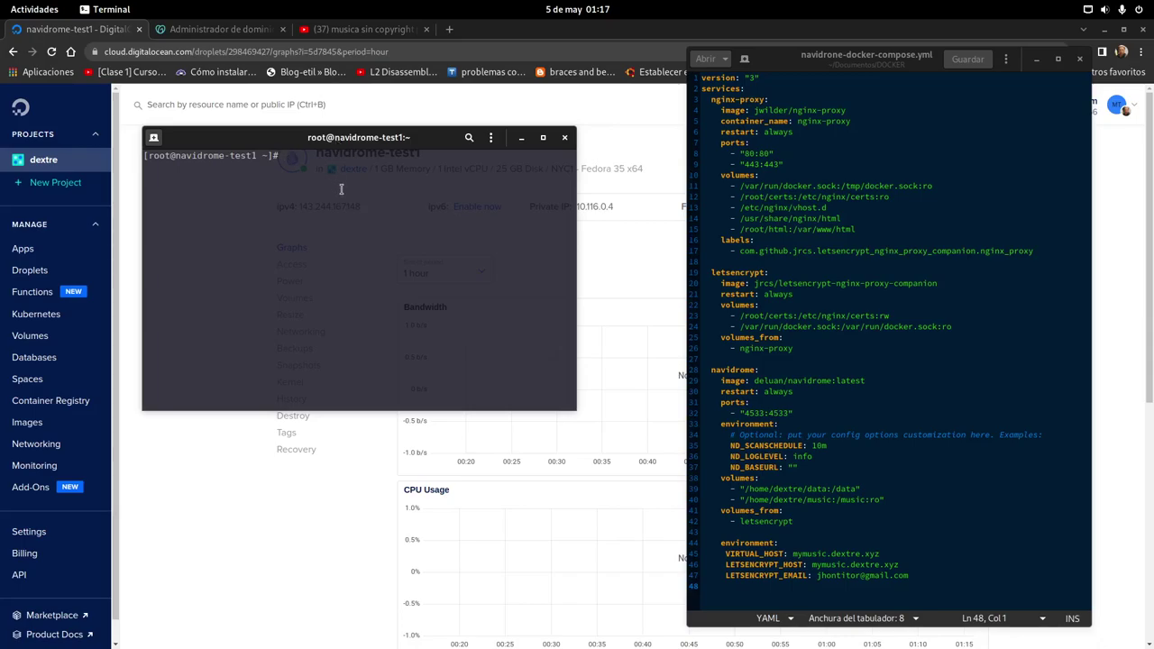
# - Run setenforce 0 on the server, then install docker, docker-compose and vim with dnf using the -y option
pyautogui.write('setenforce 0')
pyautogui.press('Return')
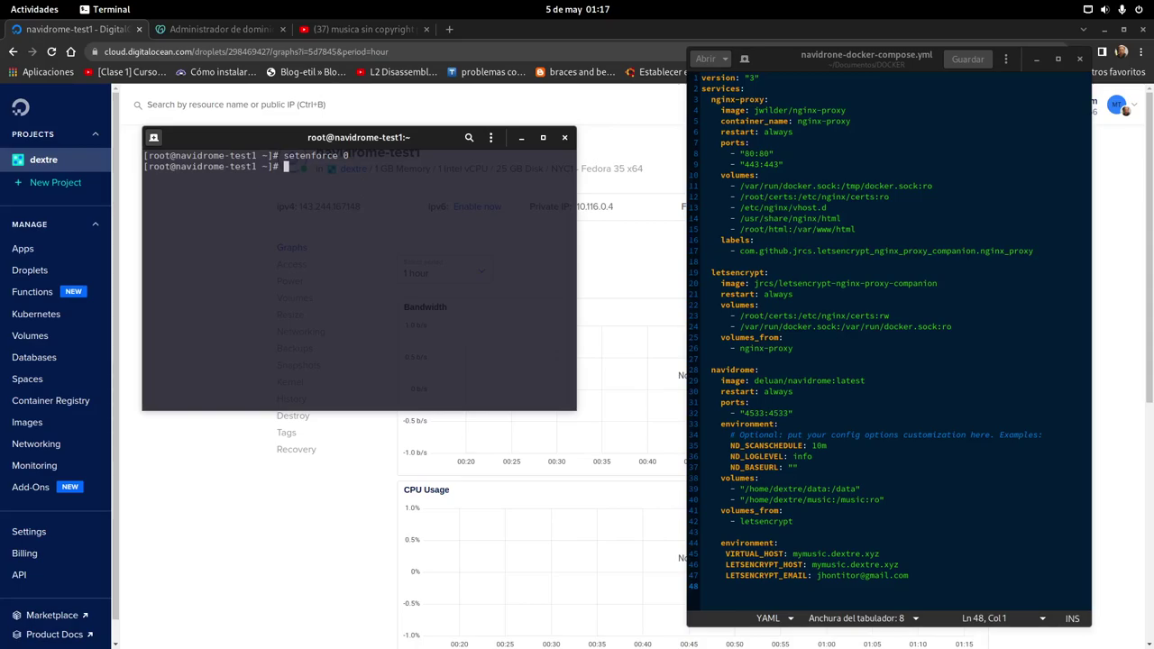
pyautogui.write('dnf docker docker-compose vi')
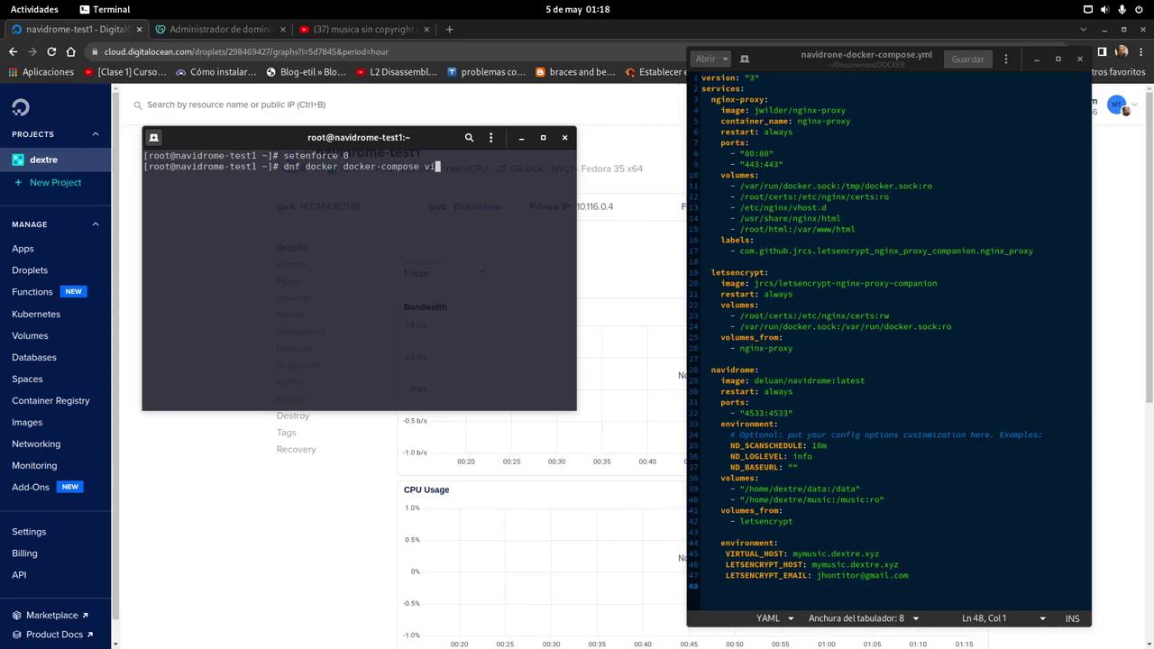
pyautogui.write('m -y')
pyautogui.press('Left')
pyautogui.press('Left')
pyautogui.press('Left')
pyautogui.press('Left')
pyautogui.press('Left')
pyautogui.press('Left')
pyautogui.press('Left')
pyautogui.press('Left')
pyautogui.press('Left')
pyautogui.press('Left')
pyautogui.press('Left')
pyautogui.press('Left')
pyautogui.press('Left')
pyautogui.press('Left')
pyautogui.press('Left')
pyautogui.press('Left')
pyautogui.press('Left')
pyautogui.press('Left')
pyautogui.press('Left')
pyautogui.press('Left')
pyautogui.write('install')
pyautogui.press('Return')
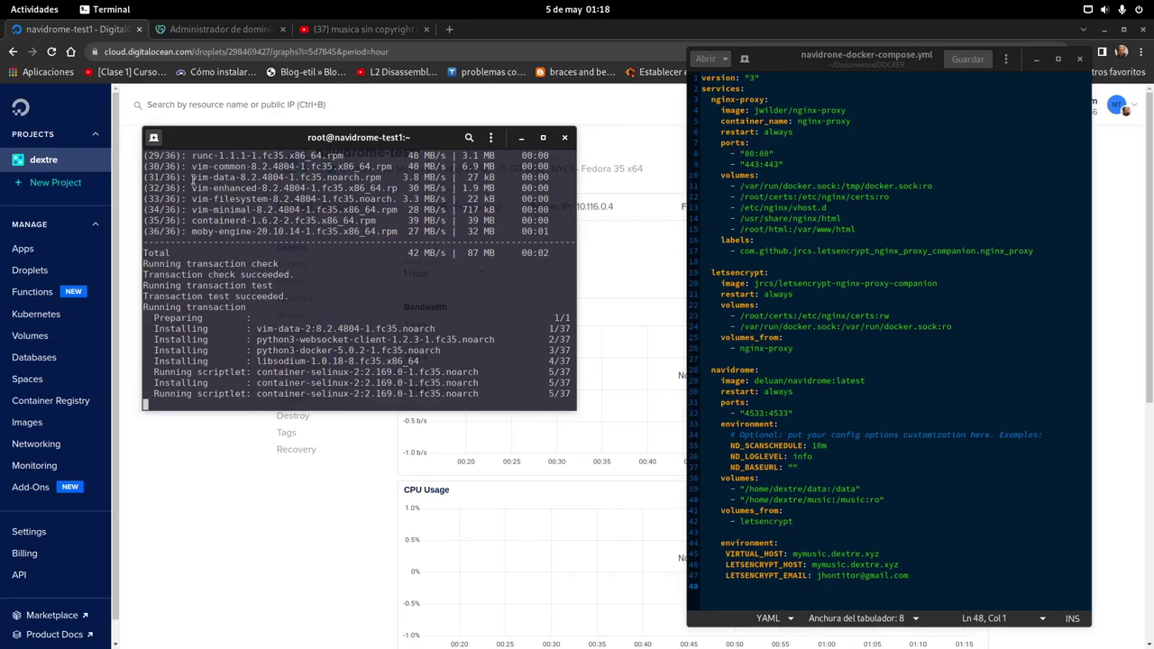
# - Copy the droplet's IPv4 address and enter it as the value of the mymusic A record in GoDaddy's DNS management
pyautogui.moveTo(322, 137); pyautogui.dragTo(190, 278)
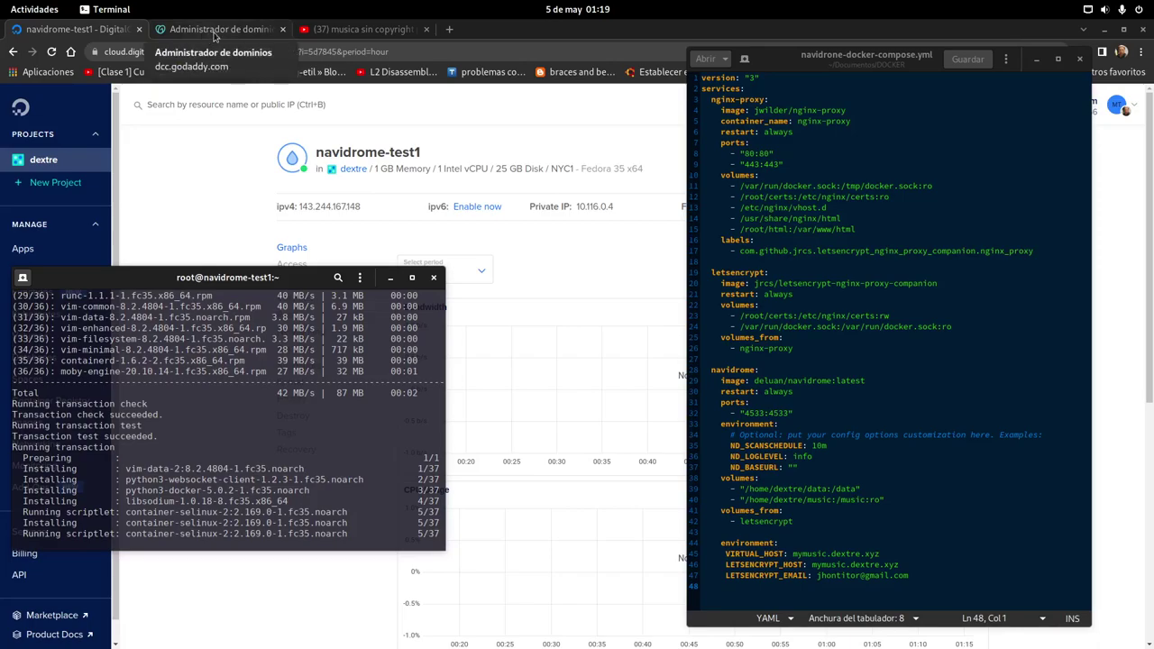
pyautogui.moveTo(342, 207)
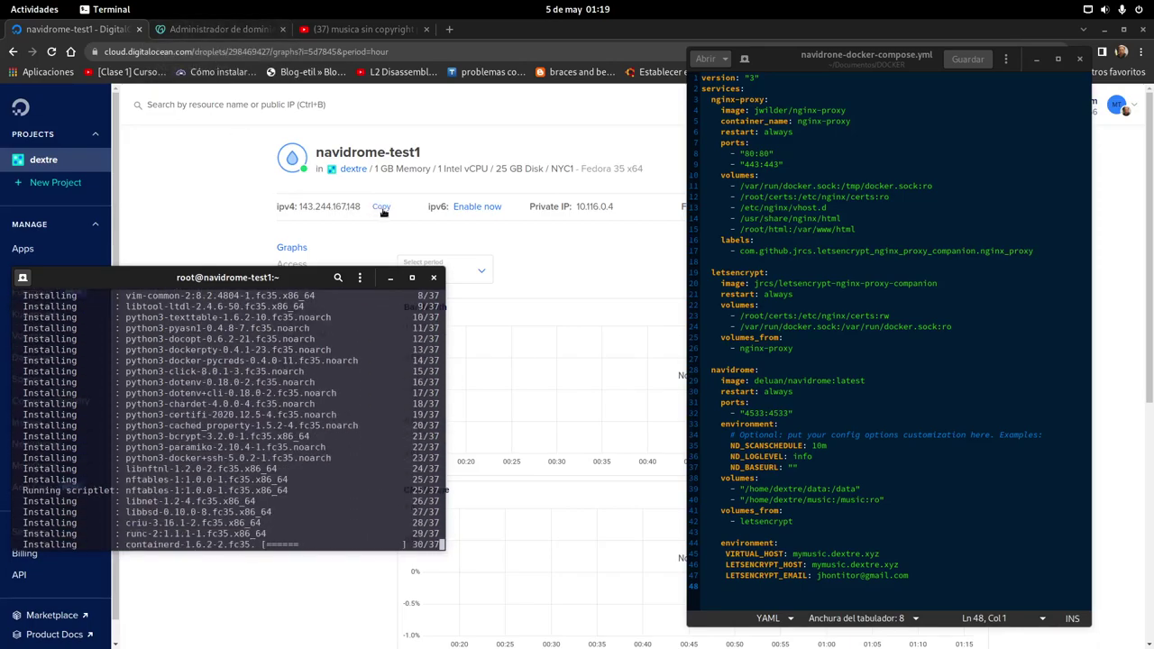
pyautogui.click(381, 208)
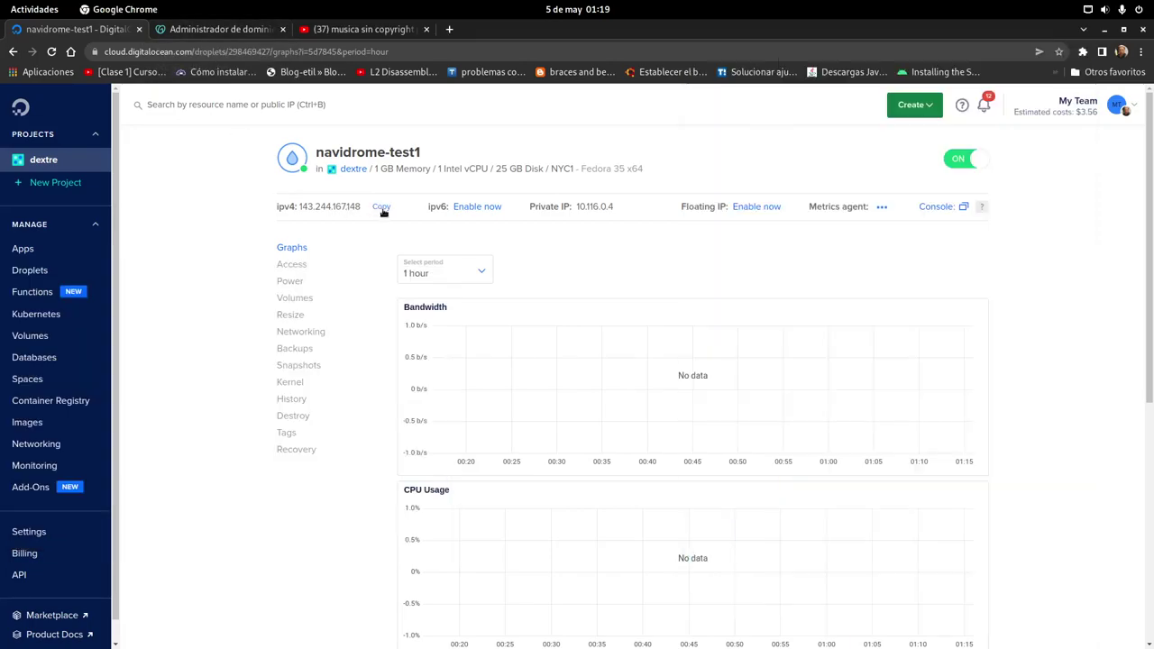
pyautogui.click(216, 33)
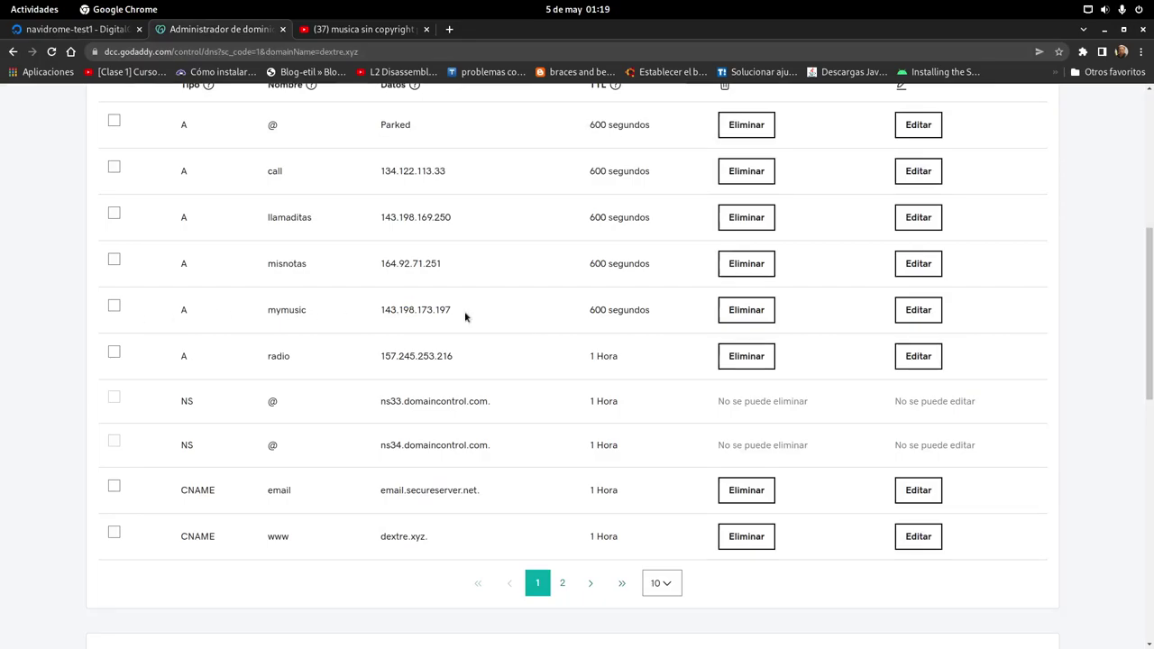
pyautogui.click(912, 311)
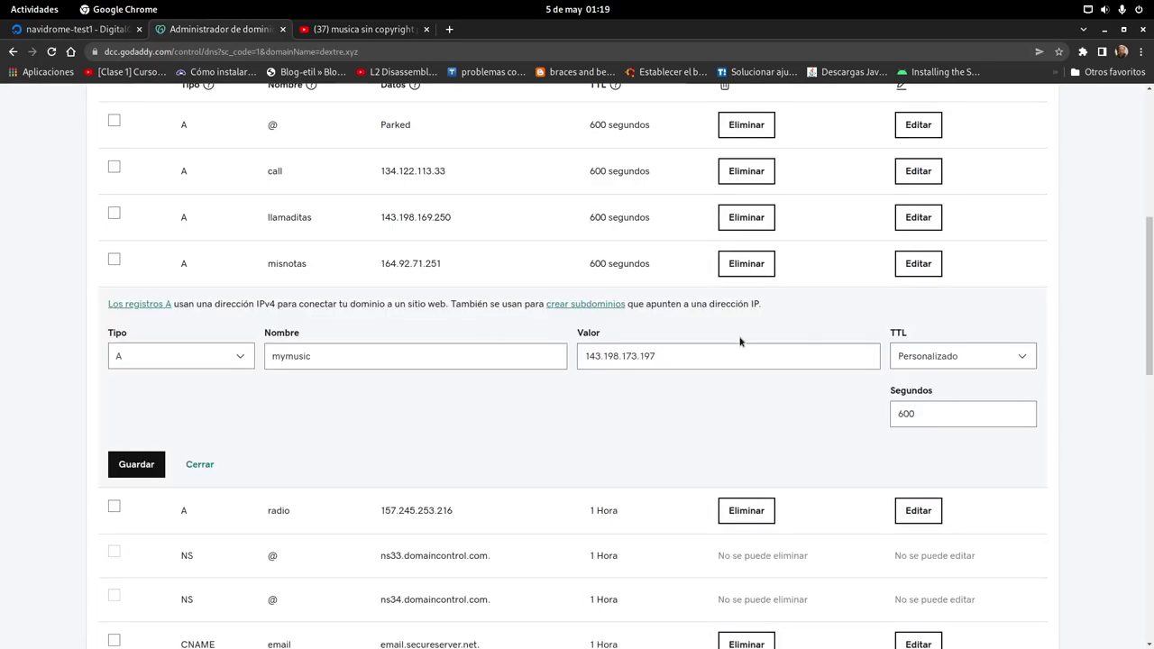
pyautogui.moveTo(679, 356); pyautogui.dragTo(582, 356)
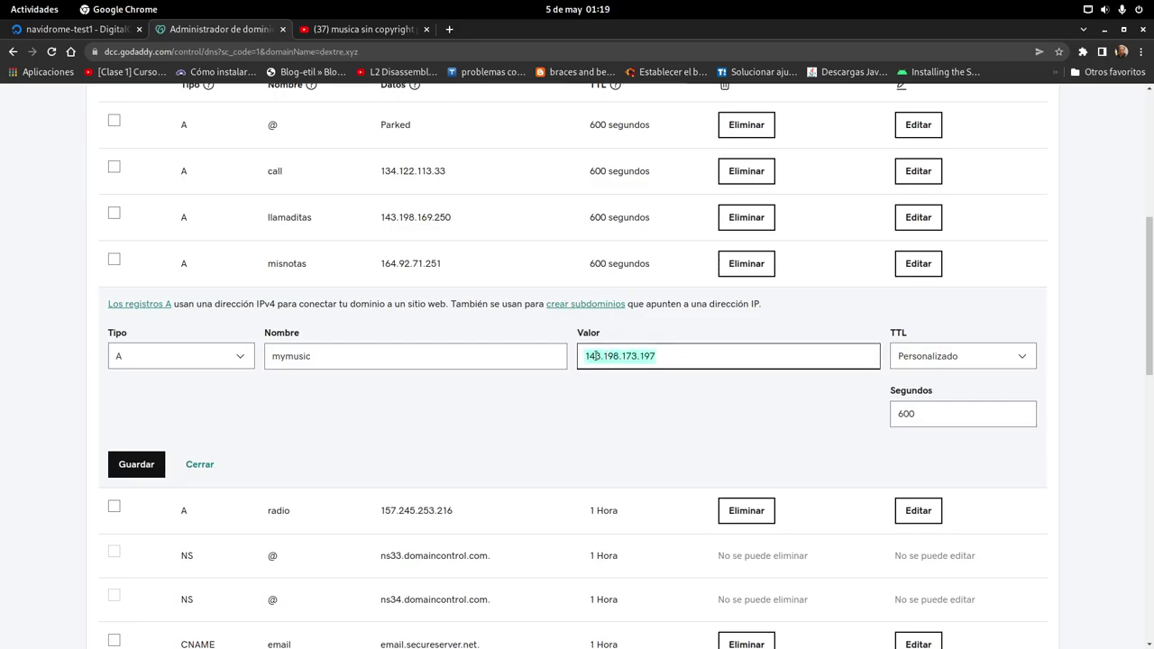
pyautogui.press('BackSpace')
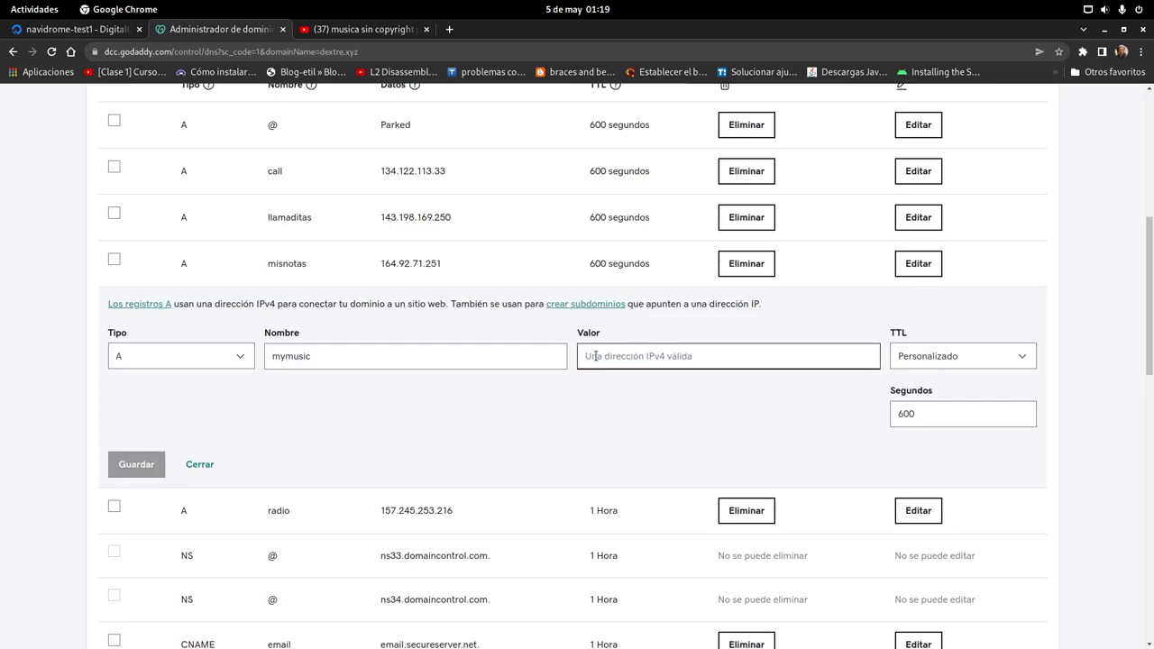
pyautogui.rightClick(595, 356)
pyautogui.click(622, 435)
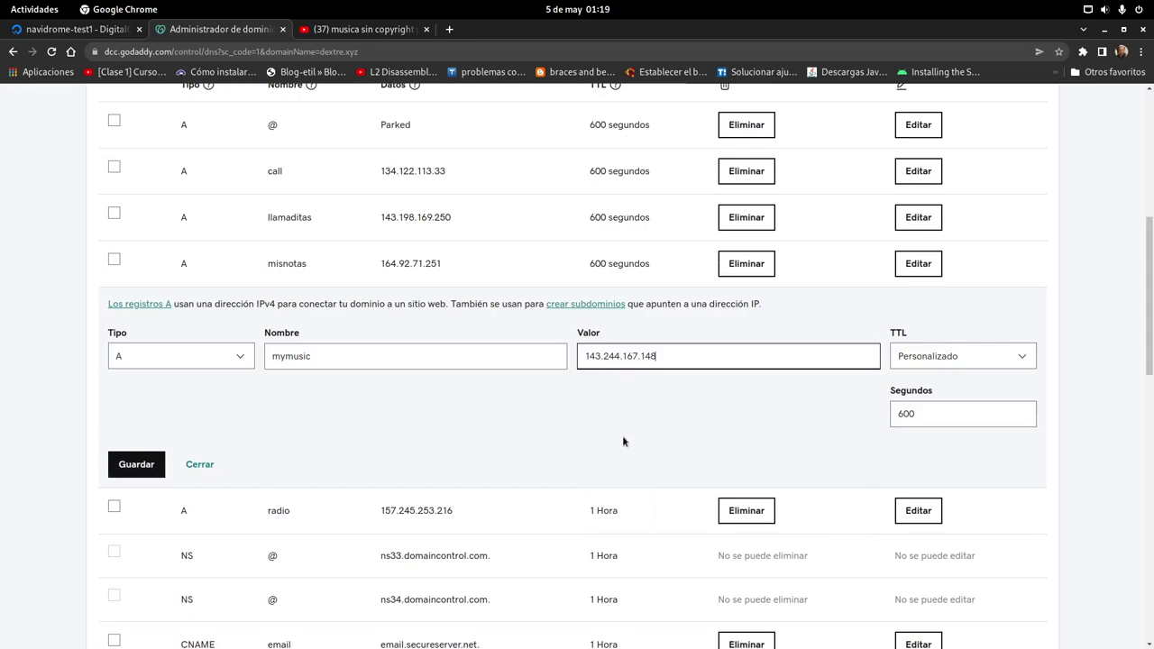
# - Change the mymusic A record's name to musica, save the record and dismiss the notification
pyautogui.click(344, 363)
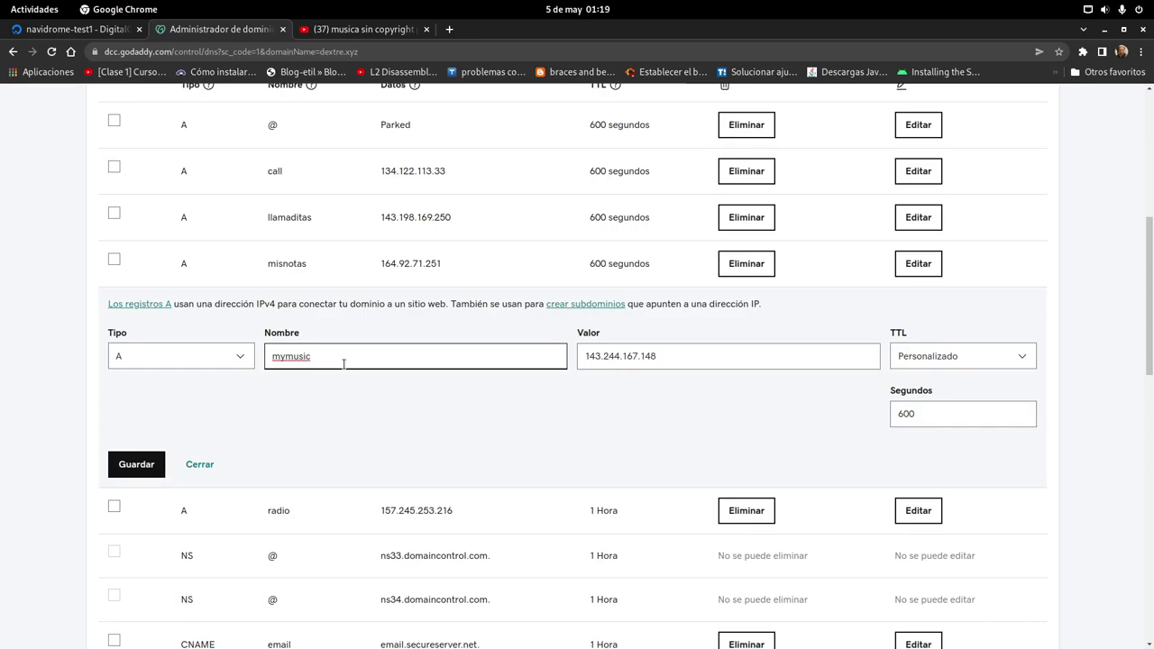
pyautogui.press('BackSpace')
pyautogui.press('BackSpace')
pyautogui.press('BackSpace')
pyautogui.press('BackSpace')
pyautogui.press('BackSpace')
pyautogui.press('BackSpace')
pyautogui.press('BackSpace')
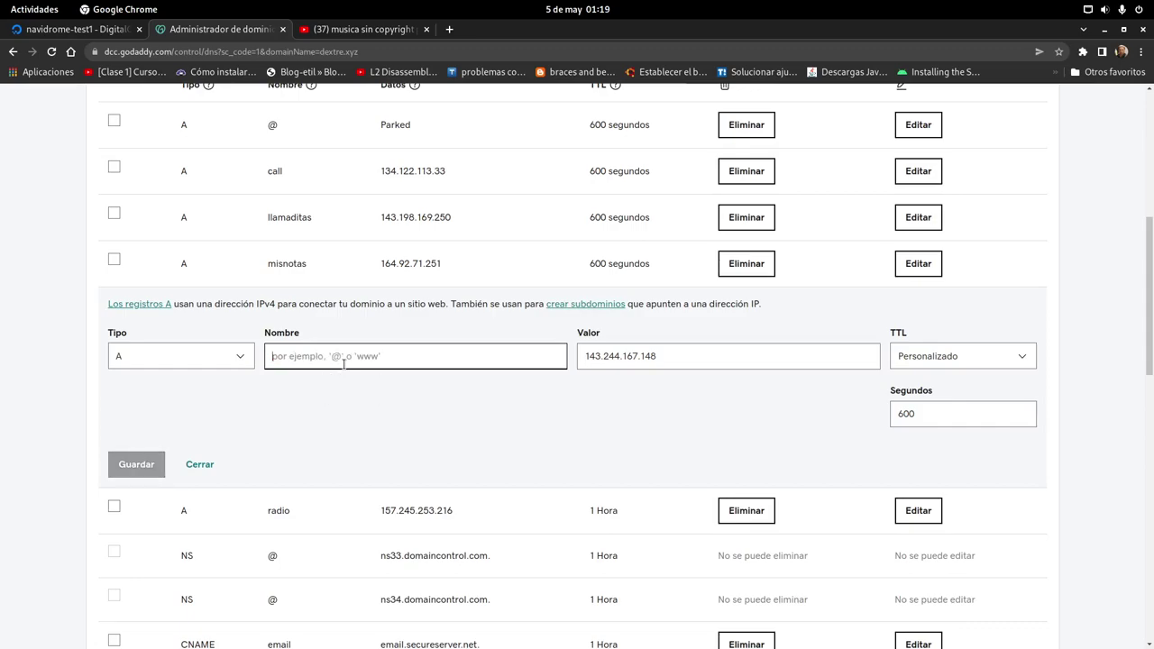
pyautogui.write('musica')
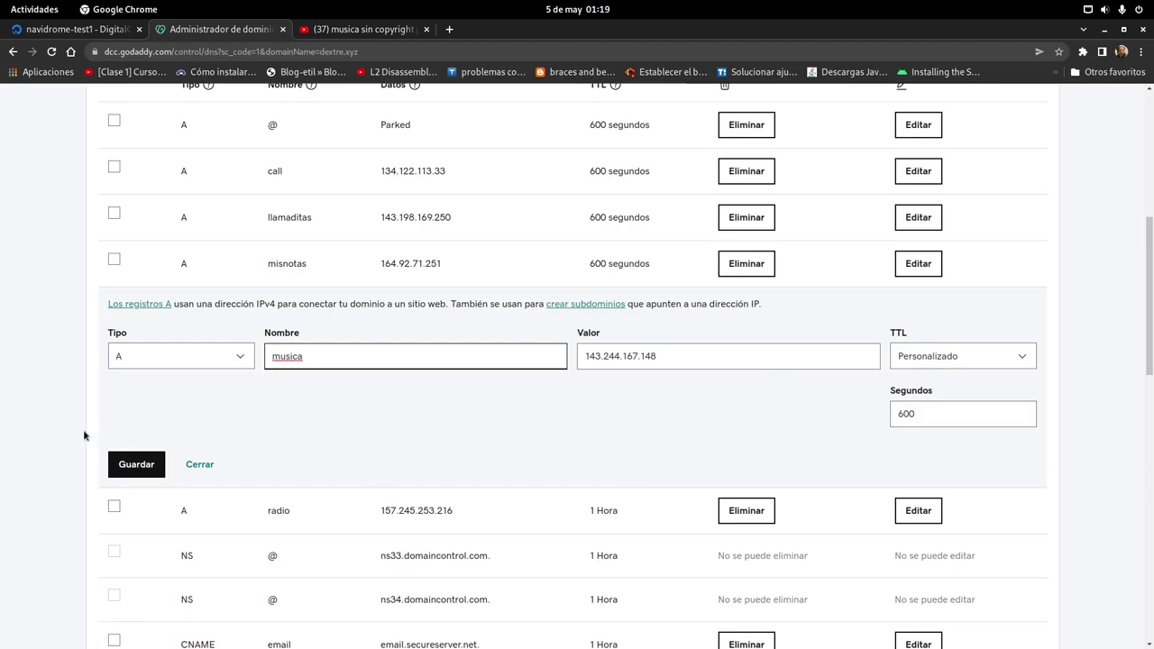
pyautogui.scroll(1, 83, 429)
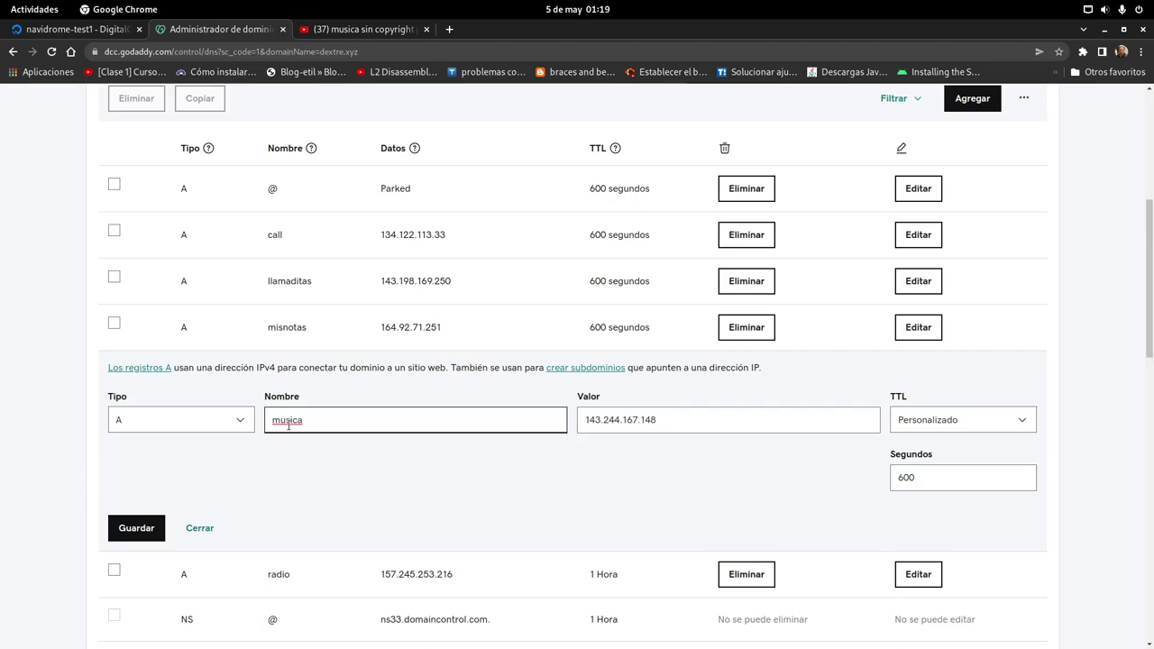
pyautogui.scroll(2, 73, 401)
pyautogui.scroll(4, 72, 394)
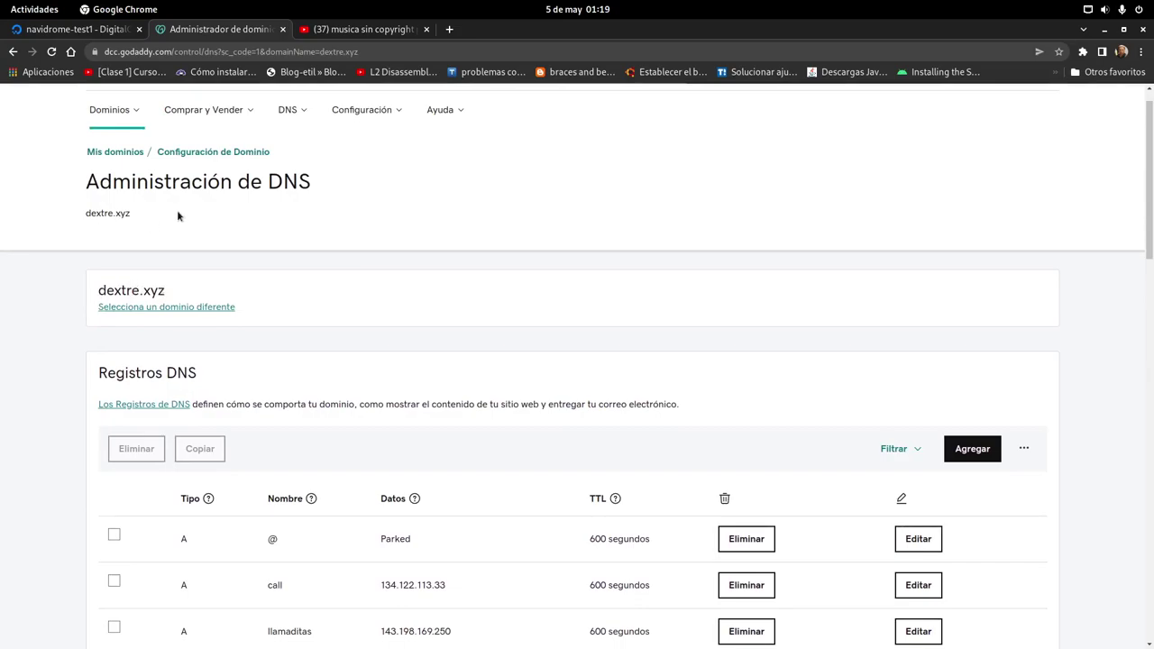
pyautogui.scroll(-8, 38, 404)
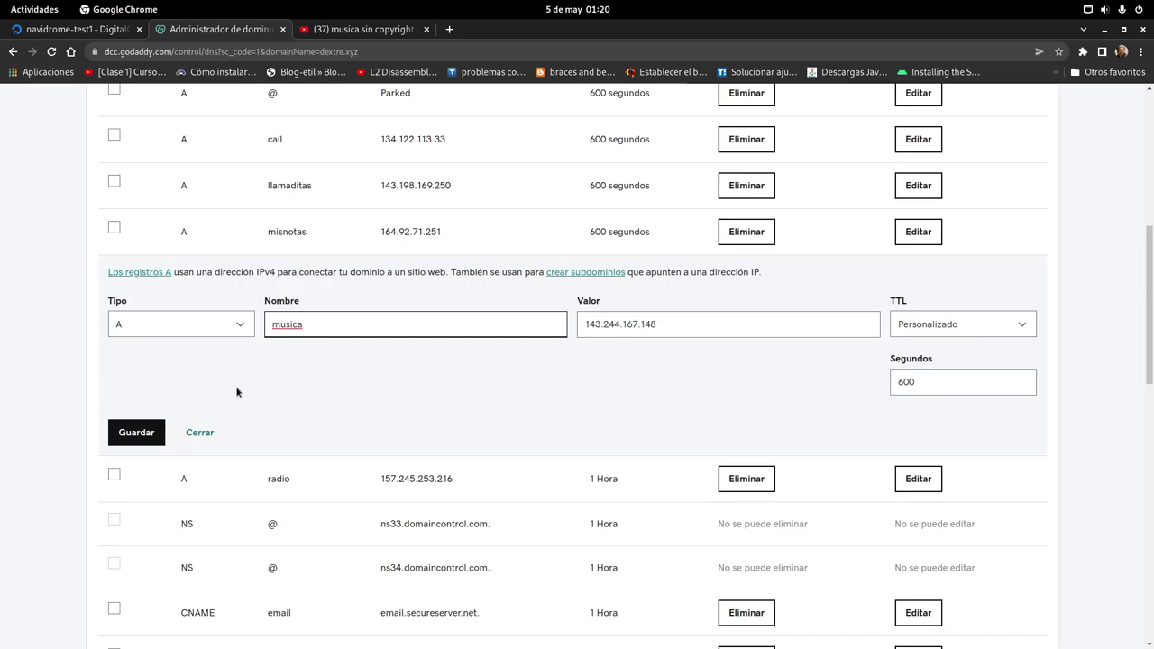
pyautogui.click(130, 435)
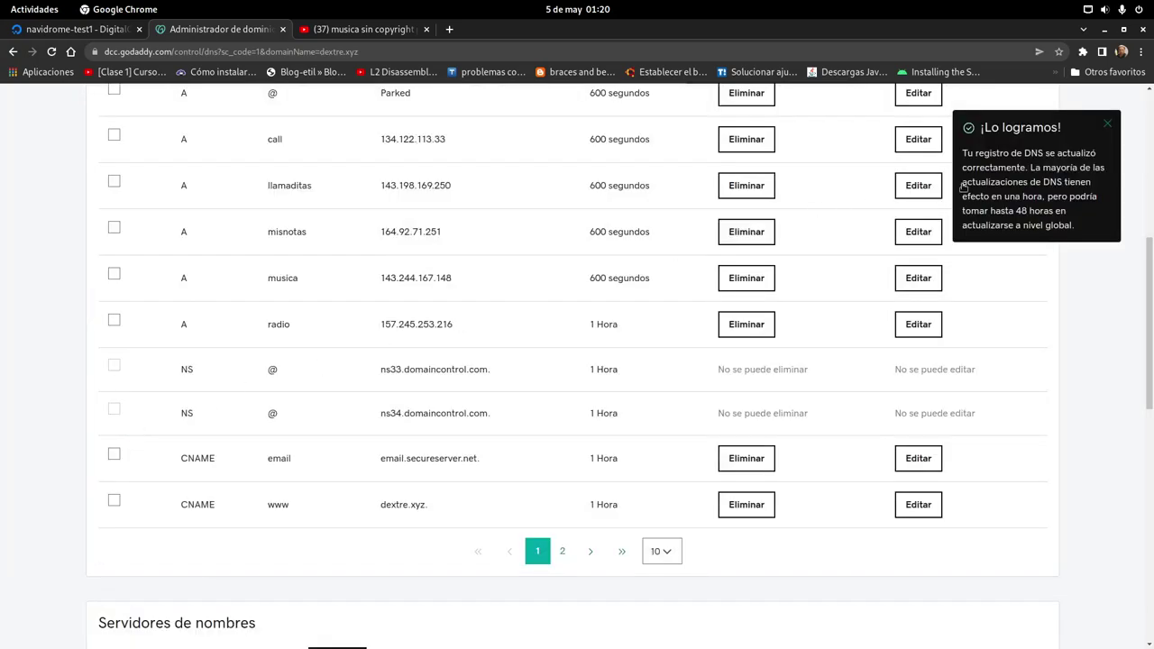
pyautogui.click(1106, 126)
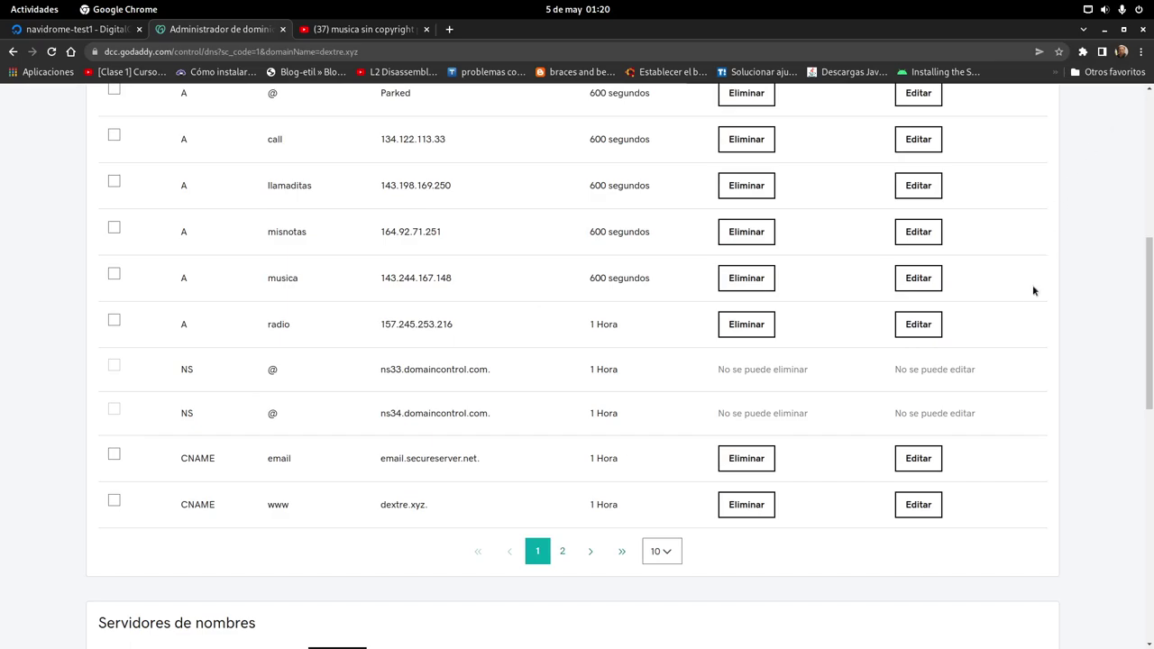
pyautogui.scroll(1, 1032, 300)
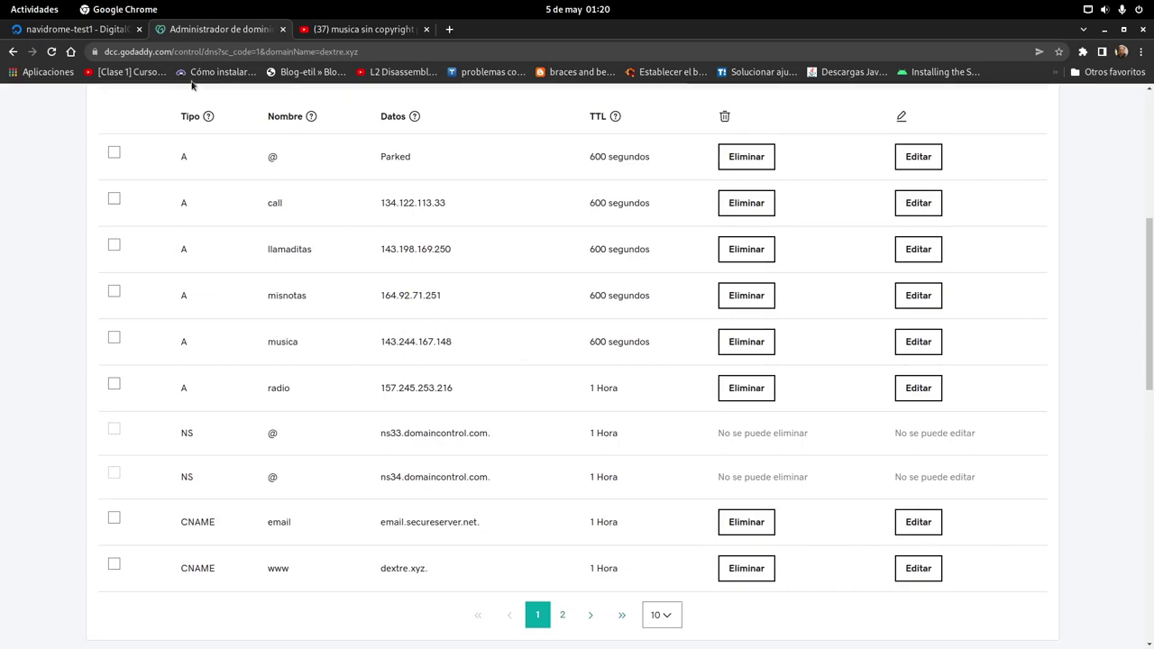
# - Return to the server's Terminal session, clear the screen and run docker without arguments to list its commands
pyautogui.click(84, 33)
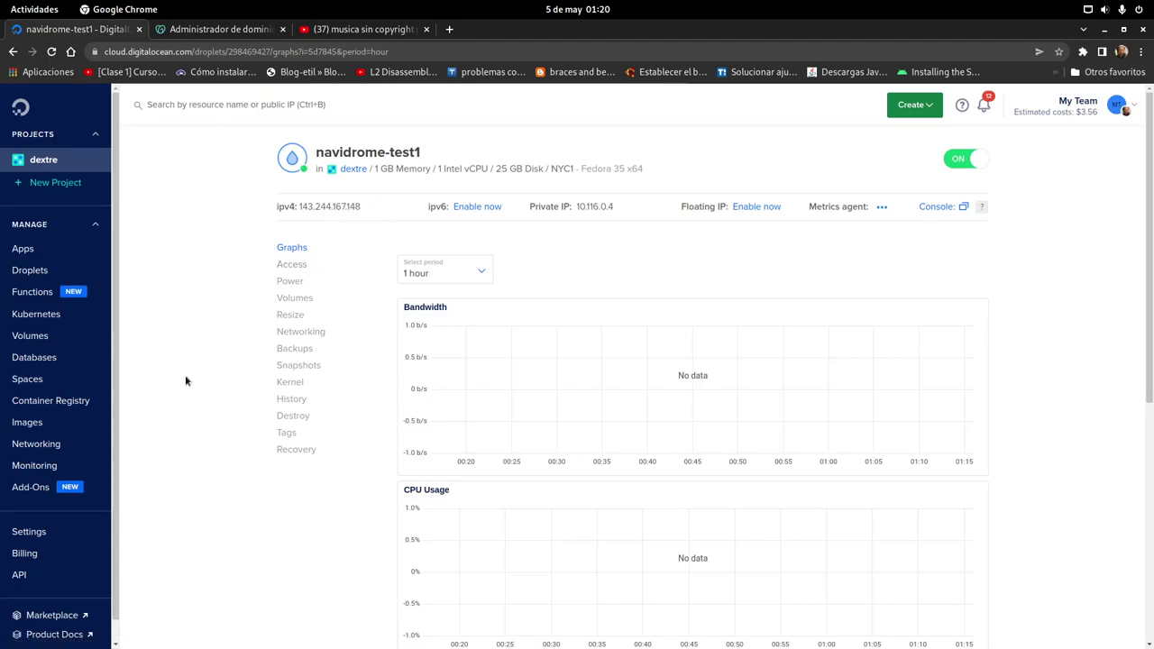
pyautogui.hotkey('alt', 'Tab')
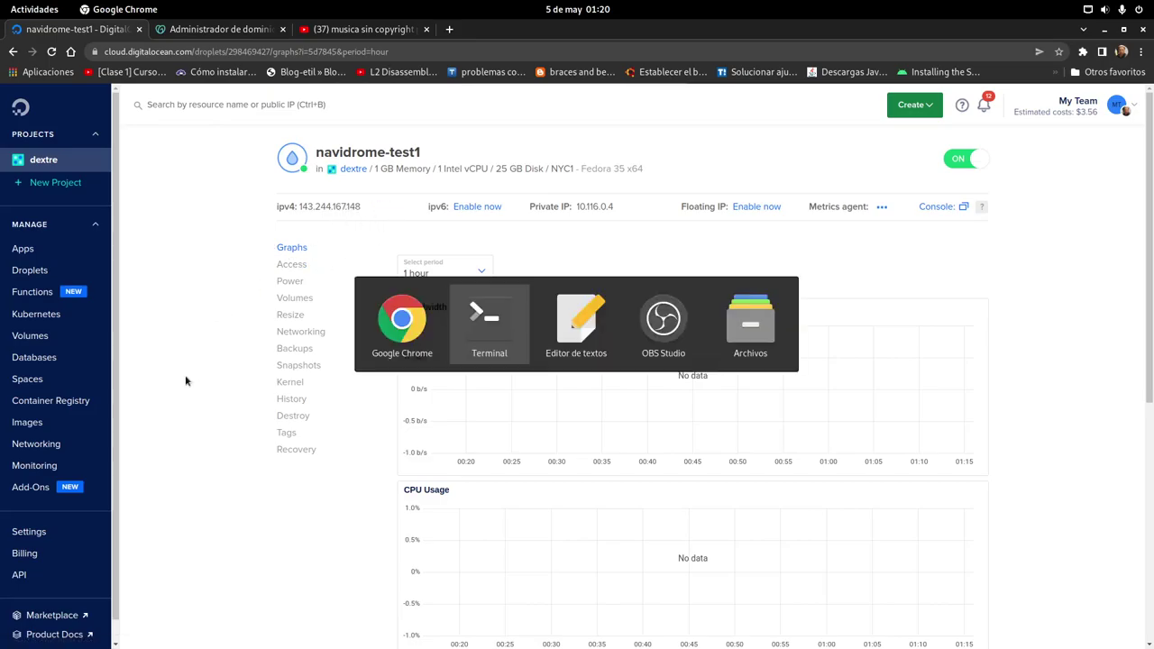
pyautogui.moveTo(249, 278); pyautogui.dragTo(263, 106)
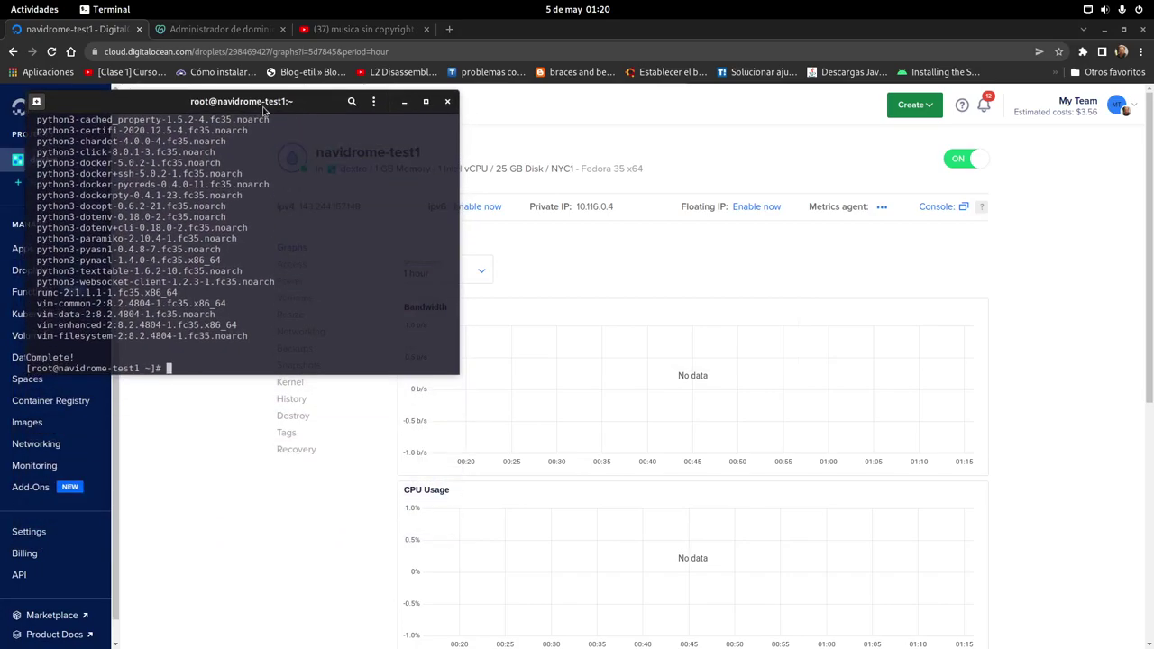
pyautogui.hotkey('ctrl', 'l')
pyautogui.write('docker')
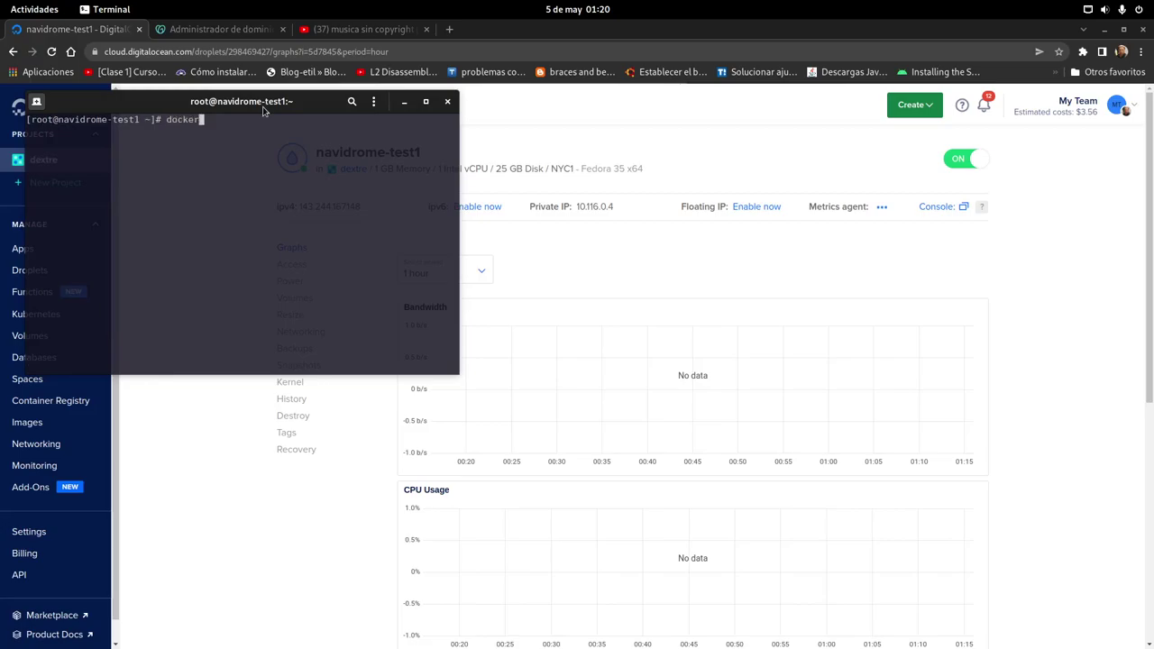
pyautogui.press('Return')
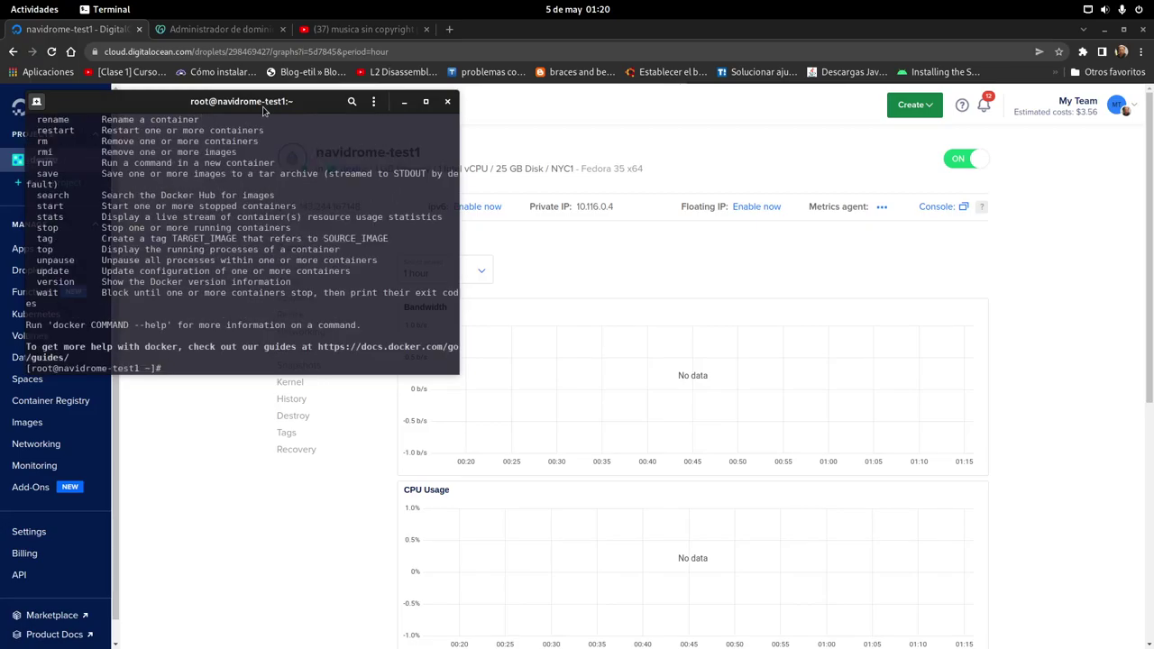
pyautogui.write('docker')
pyautogui.press('BackSpace')
pyautogui.press('BackSpace')
pyautogui.press('BackSpace')
pyautogui.write('ker')
pyautogui.press('Return')
pyautogui.write('docker --help')
pyautogui.hotkey('ctrl', 'u')
# - Check the Docker service's state with systemctl status docker and leave the output view
pyautogui.write('systemctl statu')
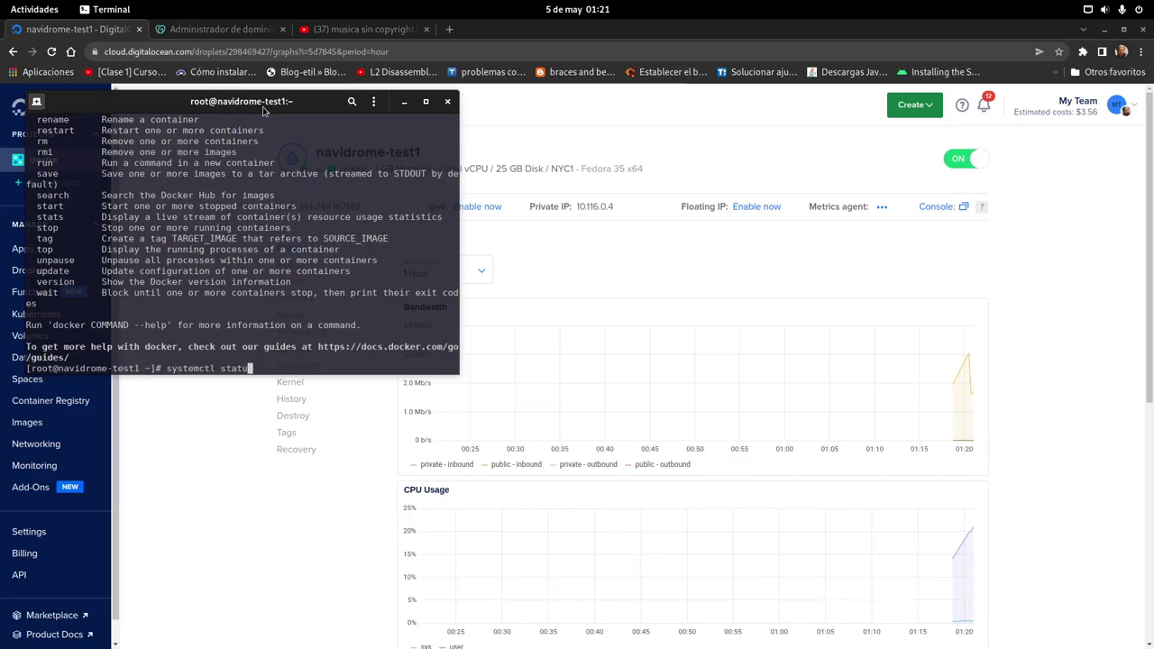
pyautogui.write('s docker')
pyautogui.press('BackSpace')
pyautogui.press('BackSpace')
pyautogui.press('BackSpace')
pyautogui.write('ker')
pyautogui.press('Return')
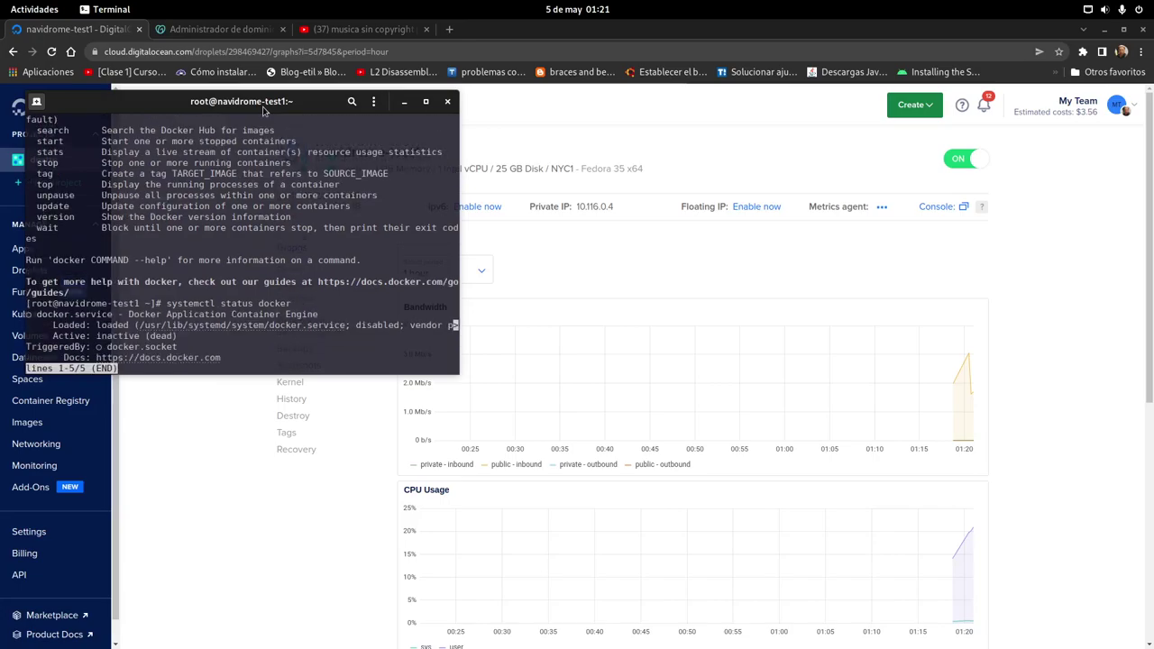
pyautogui.press('q')
# - Start the Docker service with systemctl start docker
pyautogui.press('Up')
pyautogui.press('Left')
pyautogui.press('Left')
pyautogui.press('Left')
pyautogui.press('Left')
pyautogui.press('Left')
pyautogui.press('Left')
pyautogui.press('Left')
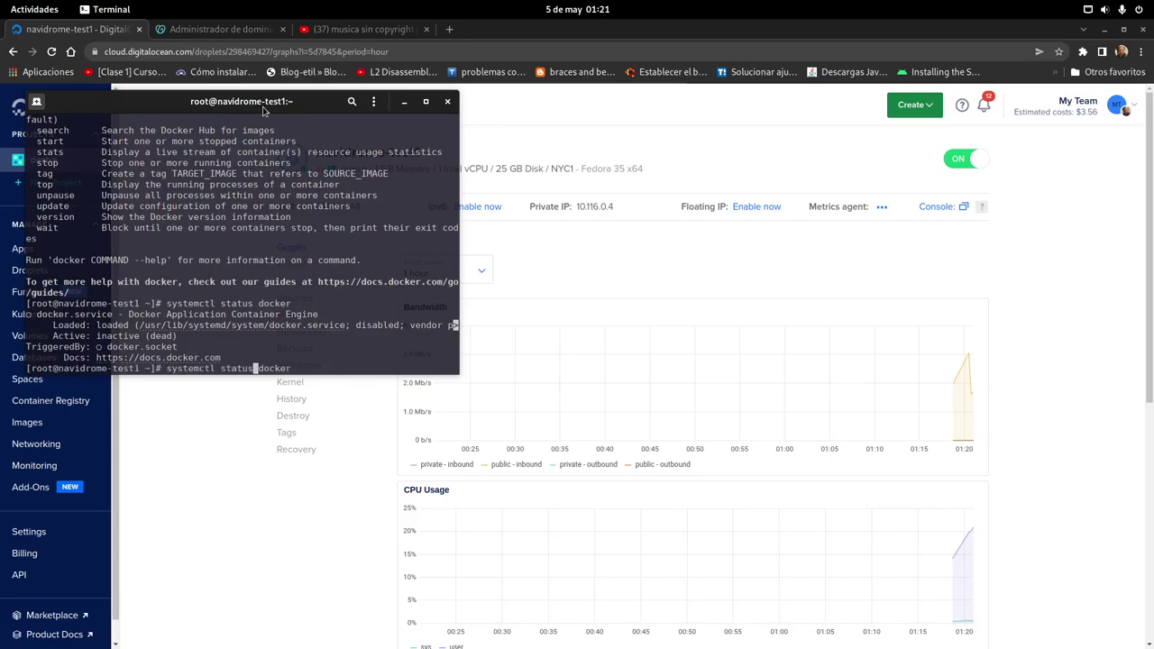
pyautogui.press('BackSpace')
pyautogui.press('BackSpace')
pyautogui.press('BackSpace')
pyautogui.write('rt')
pyautogui.press('Return')
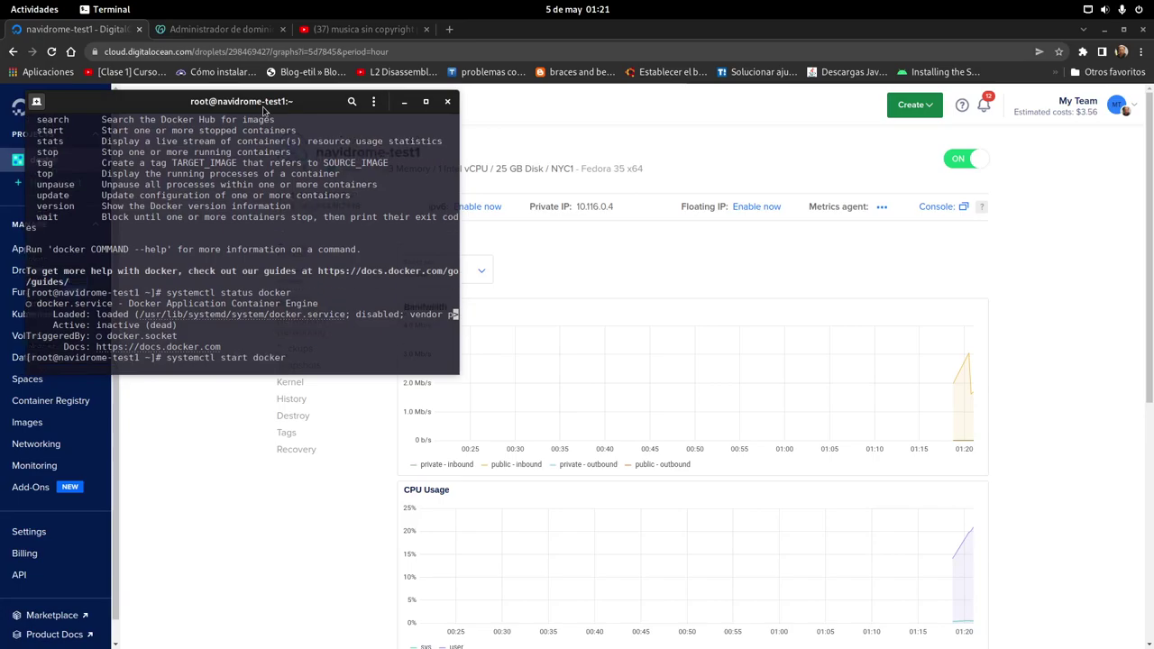
# - Check the Docker service's state again with systemctl status docker and leave the output view
pyautogui.press('Up')
pyautogui.press('Up')
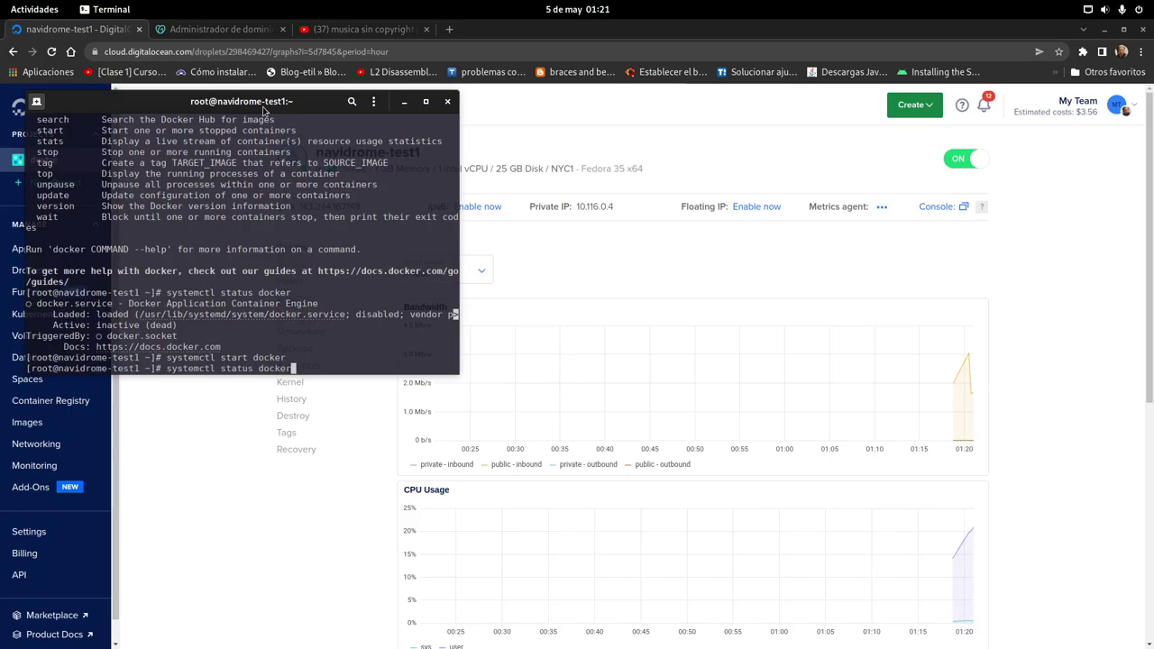
pyautogui.press('Return')
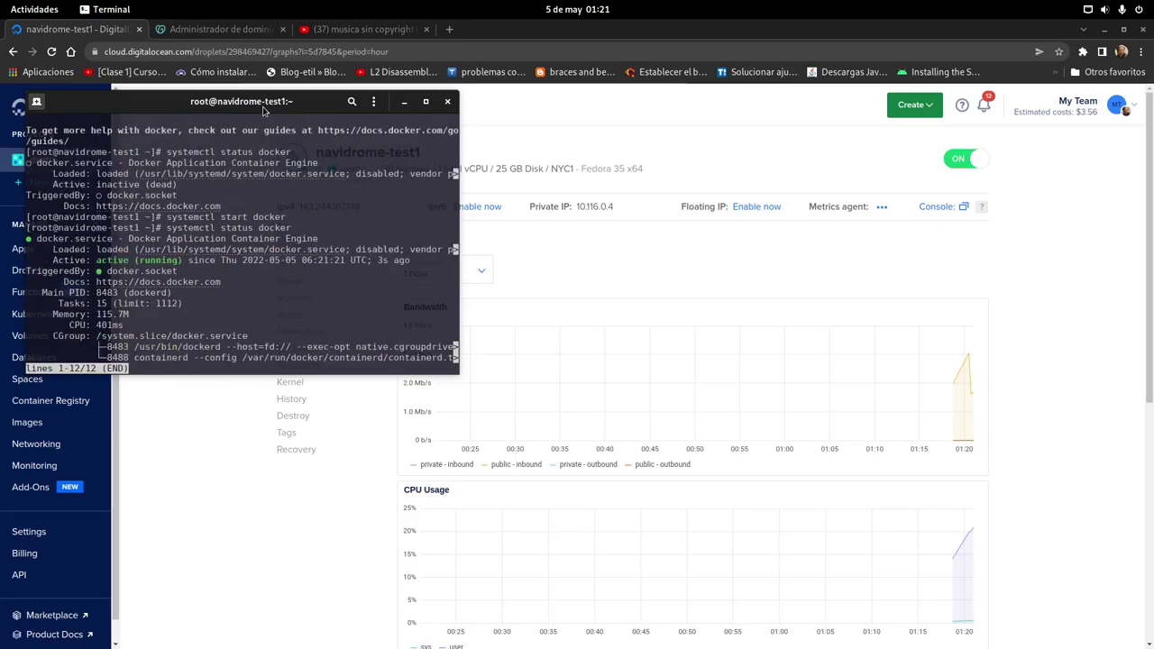
pyautogui.press('q')
# - Enable the Docker service to start at boot with systemctl enable docker
pyautogui.press('Up')
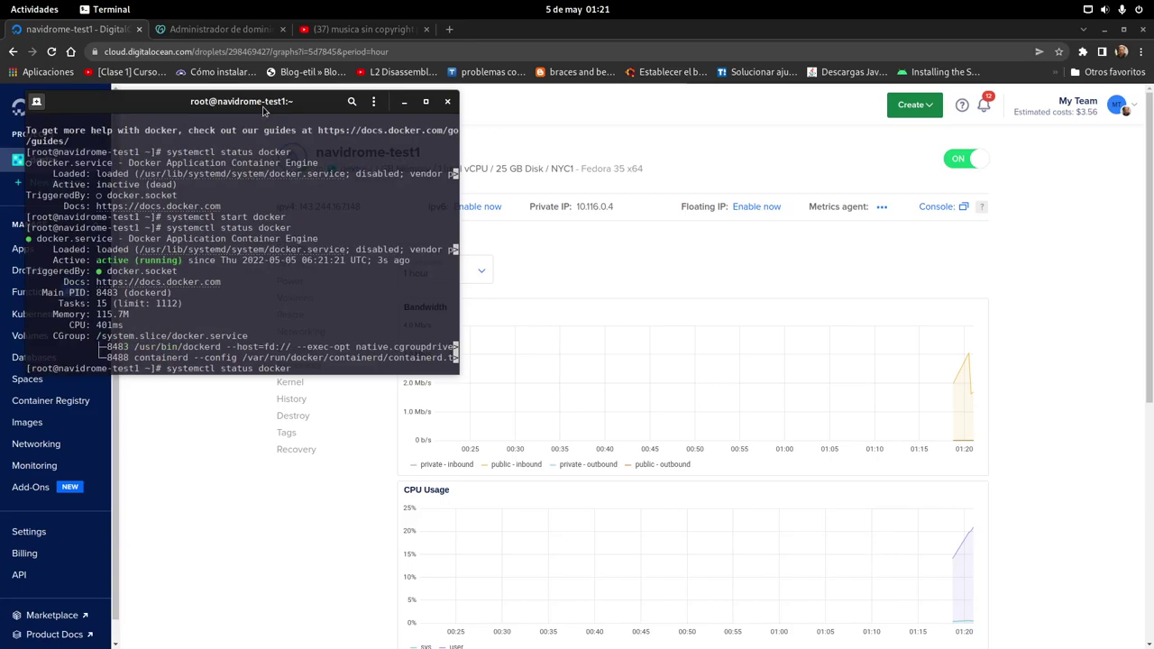
pyautogui.press('Left')
pyautogui.press('Left')
pyautogui.press('Left')
pyautogui.press('Left')
pyautogui.press('Left')
pyautogui.press('Left')
pyautogui.press('BackSpace')
pyautogui.press('BackSpace')
pyautogui.press('BackSpace')
pyautogui.press('BackSpace')
pyautogui.press('BackSpace')
pyautogui.press('BackSpace')
pyautogui.write('enable')
pyautogui.press('Return')
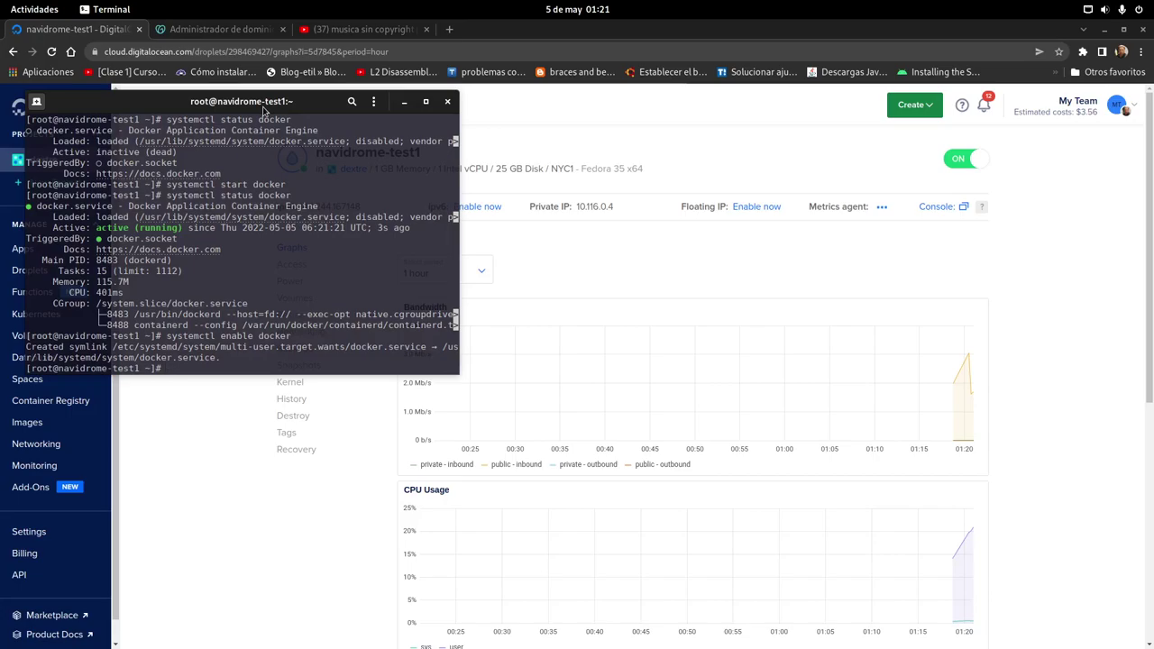
# - Run docker --help, make the Terminal window taller and look through the listed management commands and commands
pyautogui.write('docker')
pyautogui.press('BackSpace')
pyautogui.press('BackSpace')
pyautogui.press('BackSpace')
pyautogui.write('ker --help')
pyautogui.press('Return')
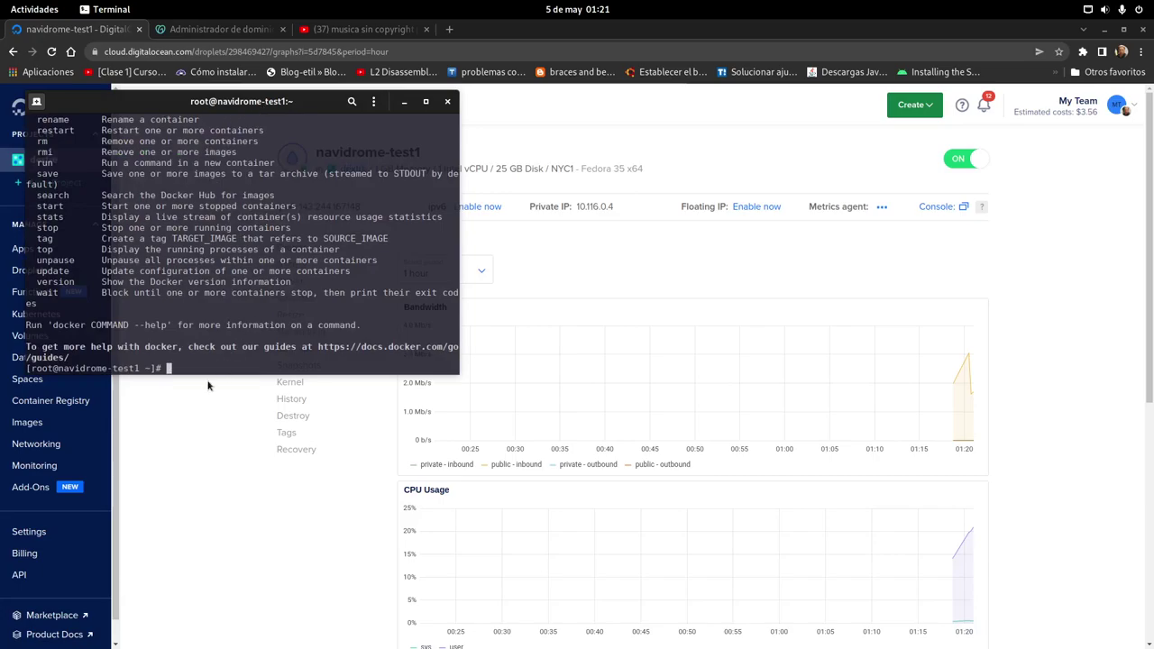
pyautogui.moveTo(224, 371); pyautogui.dragTo(224, 591)
pyautogui.scroll(18, 79, 315)
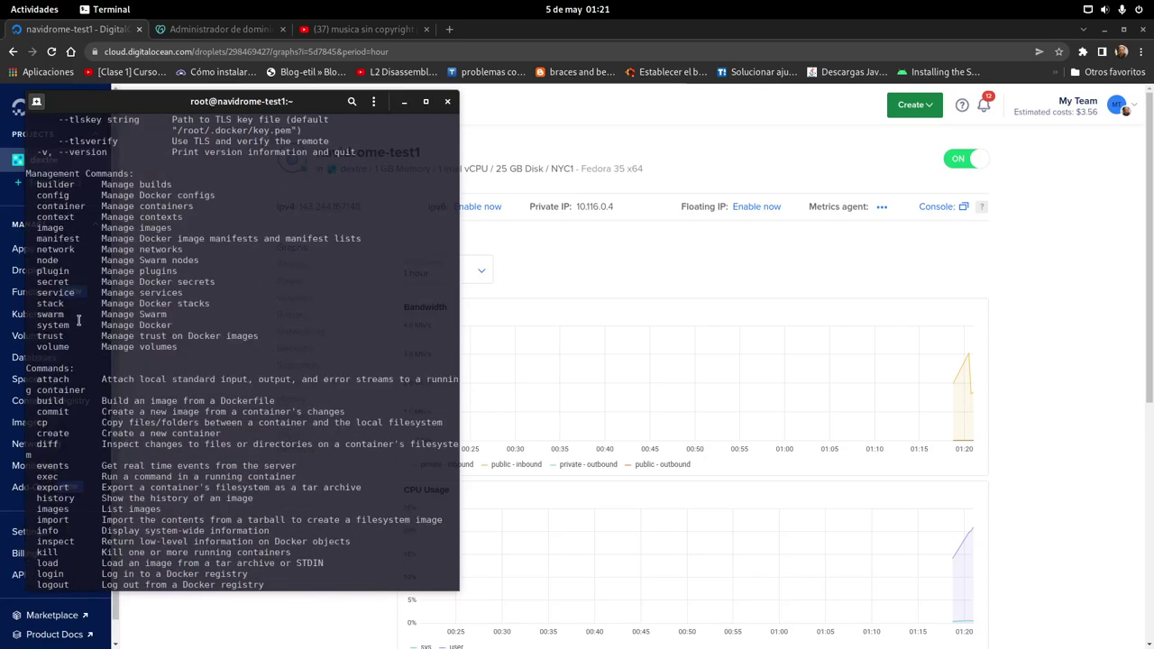
pyautogui.scroll(-10, 79, 320)
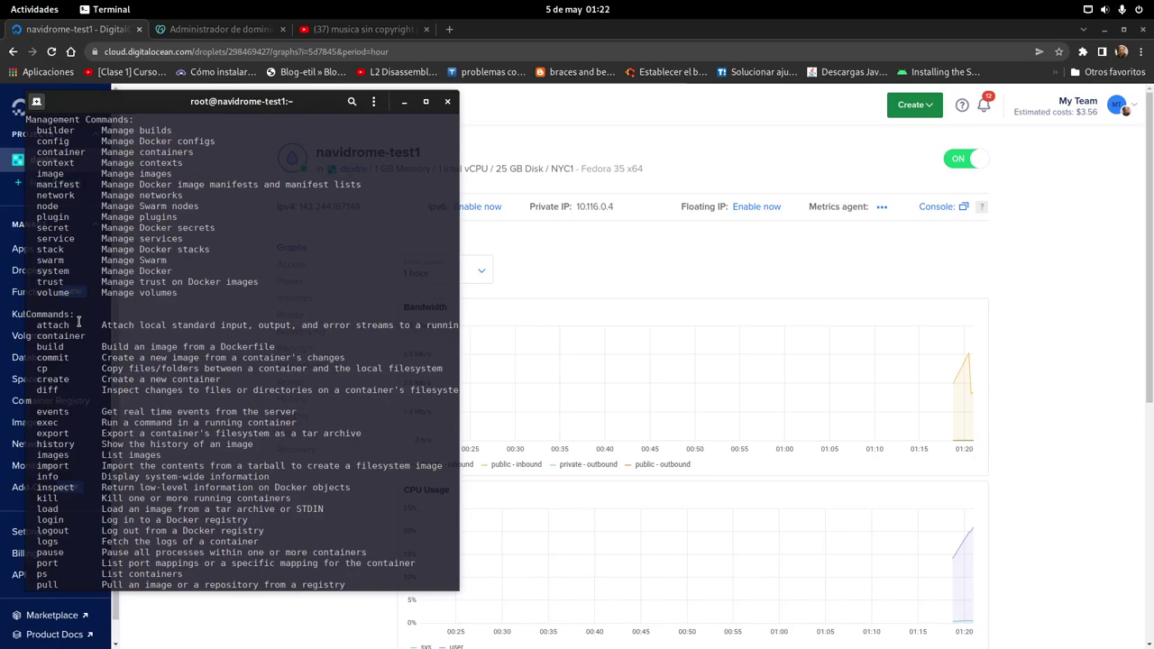
pyautogui.scroll(-8, 79, 320)
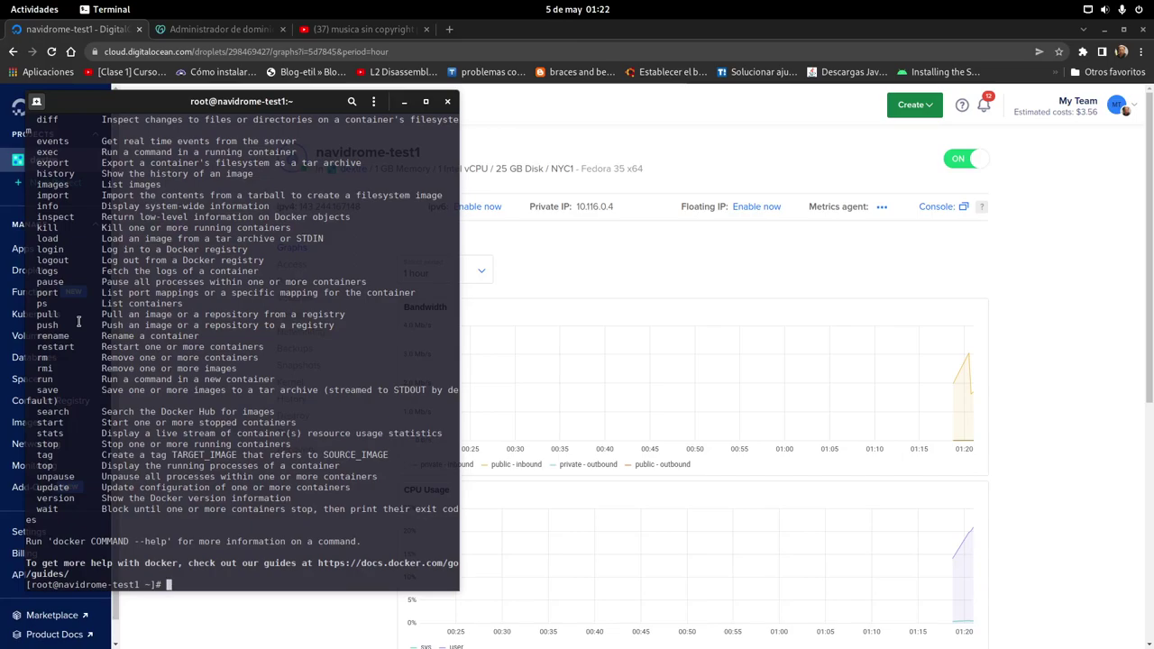
# - On a cleared screen, run docker-compose --help to view its options and commands, then clear the output
pyautogui.hotkey('ctrl', 'l')
pyautogui.write('docker')
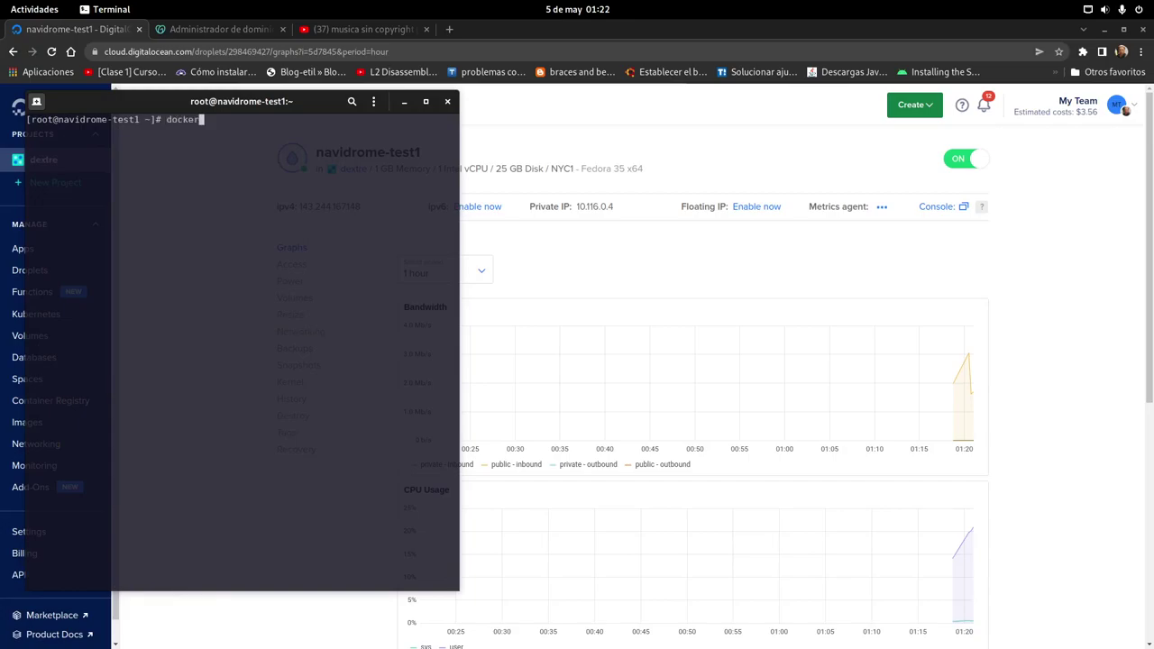
pyautogui.write('-compose --help')
pyautogui.press('Return')
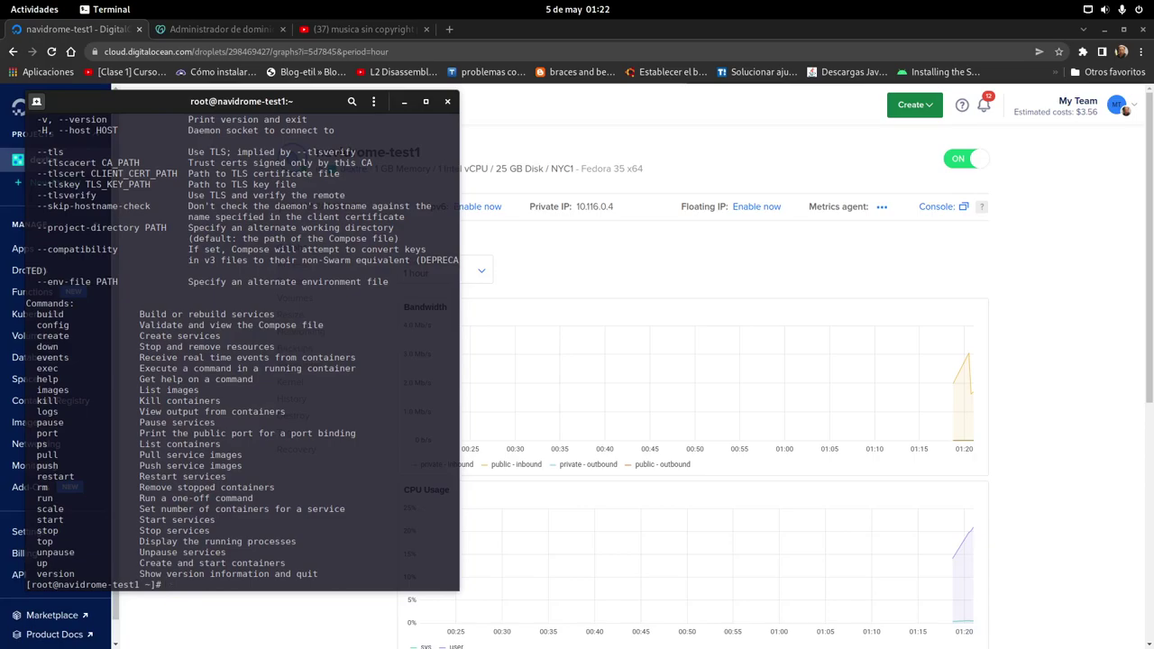
pyautogui.hotkey('ctrl', 'l')
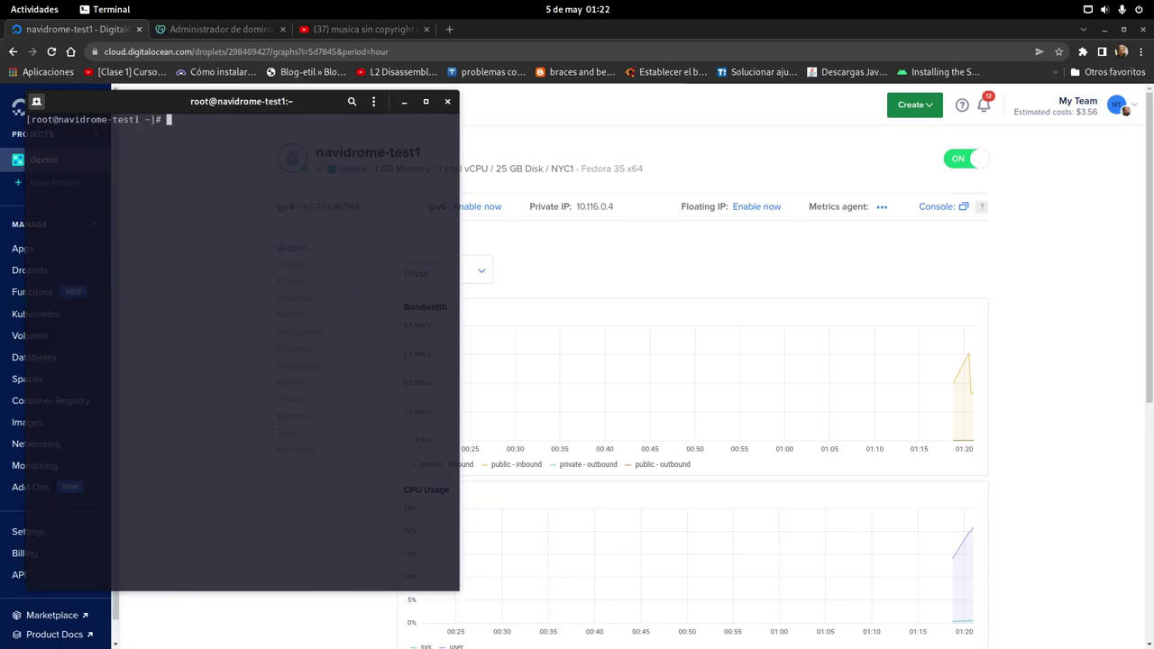
# - Open the SELinux configuration file /etc/selinux/config in vim
pyautogui.write('vim /ect')
pyautogui.press('BackSpace')
pyautogui.press('BackSpace')
pyautogui.write('tc/sel')
pyautogui.press('Tab')
pyautogui.write('con')
pyautogui.press('Tab')
pyautogui.press('Return')
# - Place the cursor at the end of the SELINUX=enforcing line in the configuration file
pyautogui.press('Down')
pyautogui.press('Down')
pyautogui.press('Down')
pyautogui.press('Down')
pyautogui.press('Down')
pyautogui.press('Down')
pyautogui.press('Down')
pyautogui.press('Down')
pyautogui.press('Down')
pyautogui.press('Down')
pyautogui.press('Down')
pyautogui.press('Down')
pyautogui.press('Down')
pyautogui.press('Down')
pyautogui.press('Down')
pyautogui.press('Down')
pyautogui.press('Down')
pyautogui.press('Down')
pyautogui.press('Down')
pyautogui.press('Down')
pyautogui.press('Down')
pyautogui.press('Right')
pyautogui.press('Right')
pyautogui.press('Right')
pyautogui.press('Right')
pyautogui.press('Right')
pyautogui.press('Right')
pyautogui.press('Right')
pyautogui.press('Right')
pyautogui.press('Right')
pyautogui.press('Right')
pyautogui.press('Right')
pyautogui.press('Right')
pyautogui.press('Right')
pyautogui.press('Right')
pyautogui.press('Right')
pyautogui.press('Right')
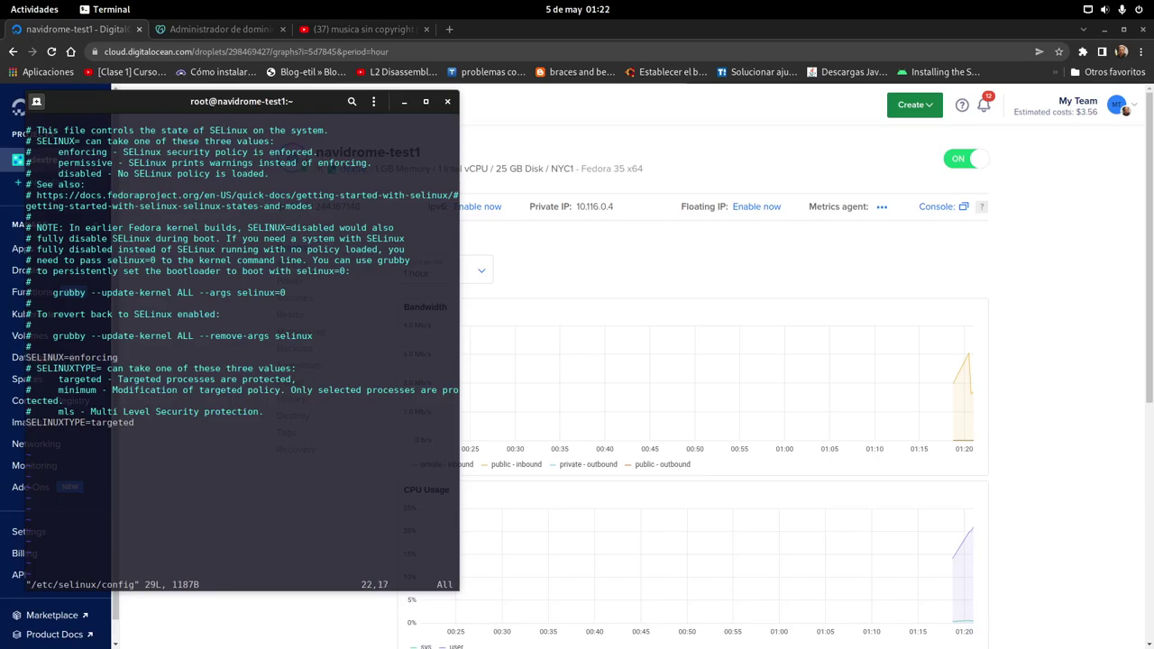